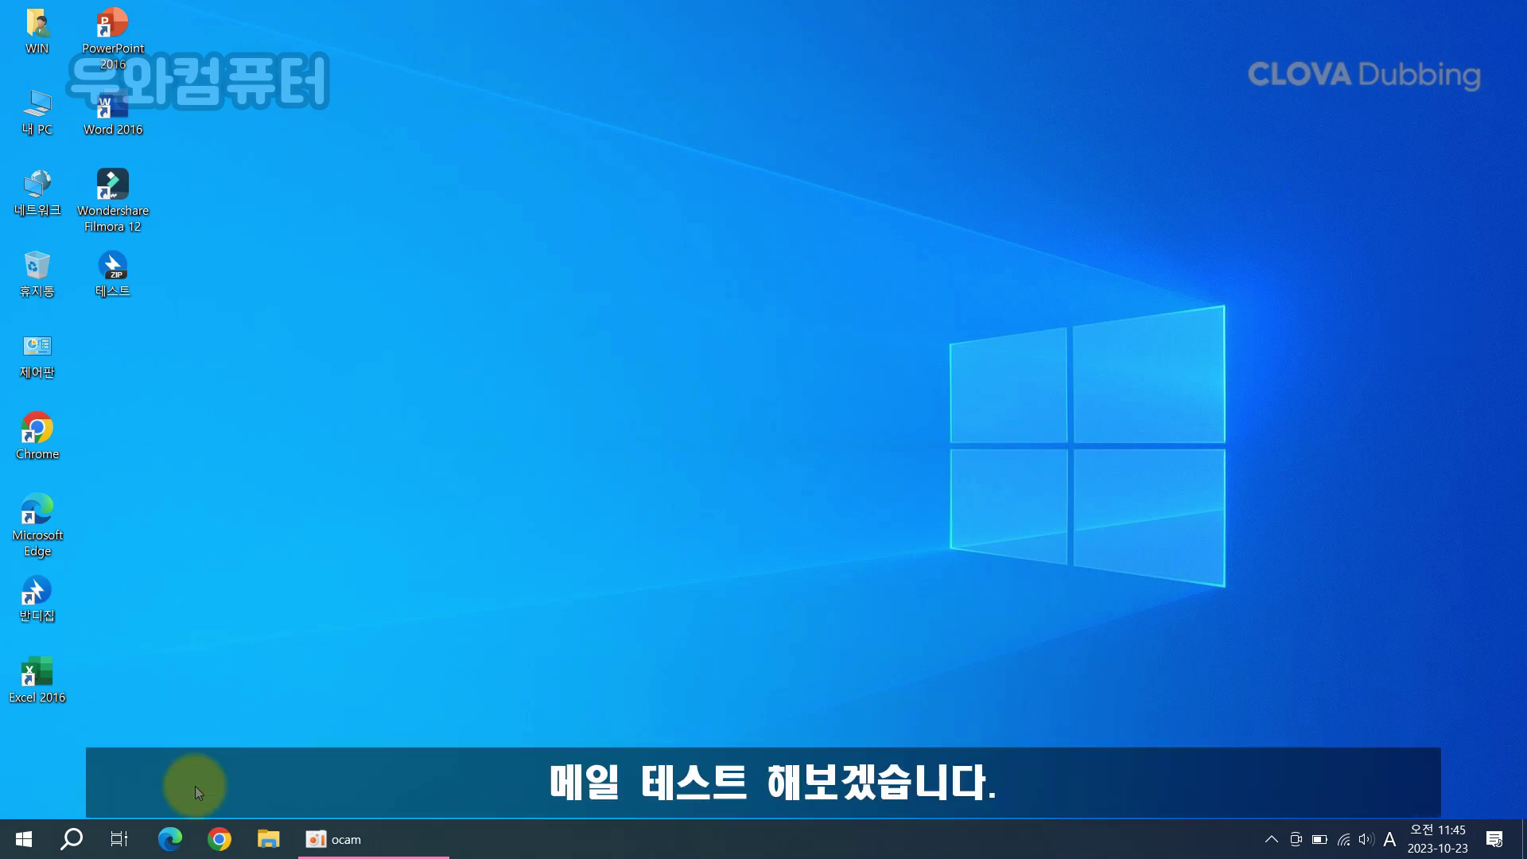
Step: Open Chrome, search the web for 네이버 and open the Naver home page
click(220, 839)
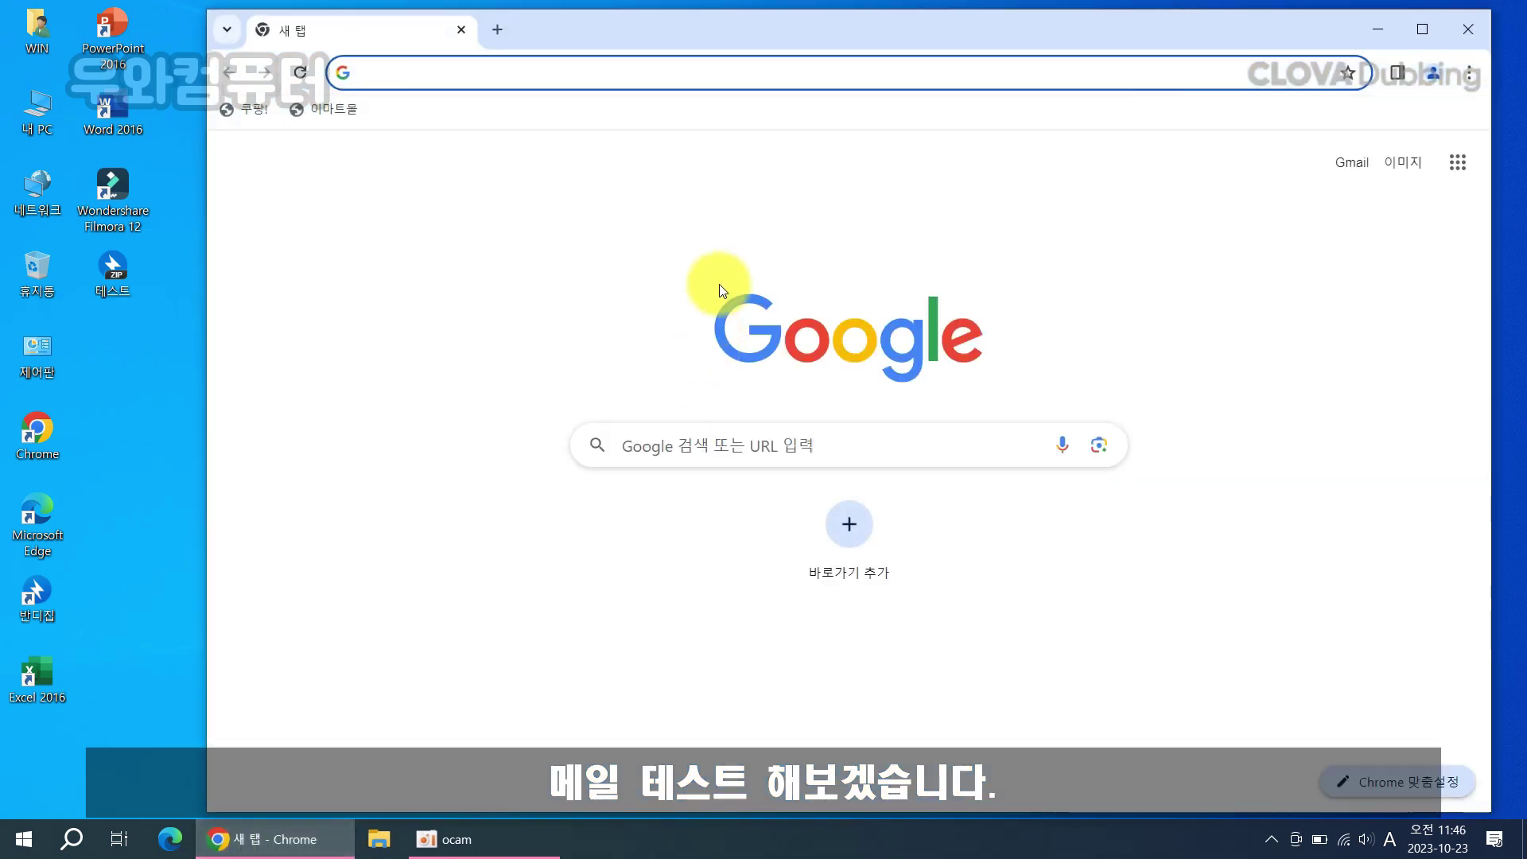
text(sp)
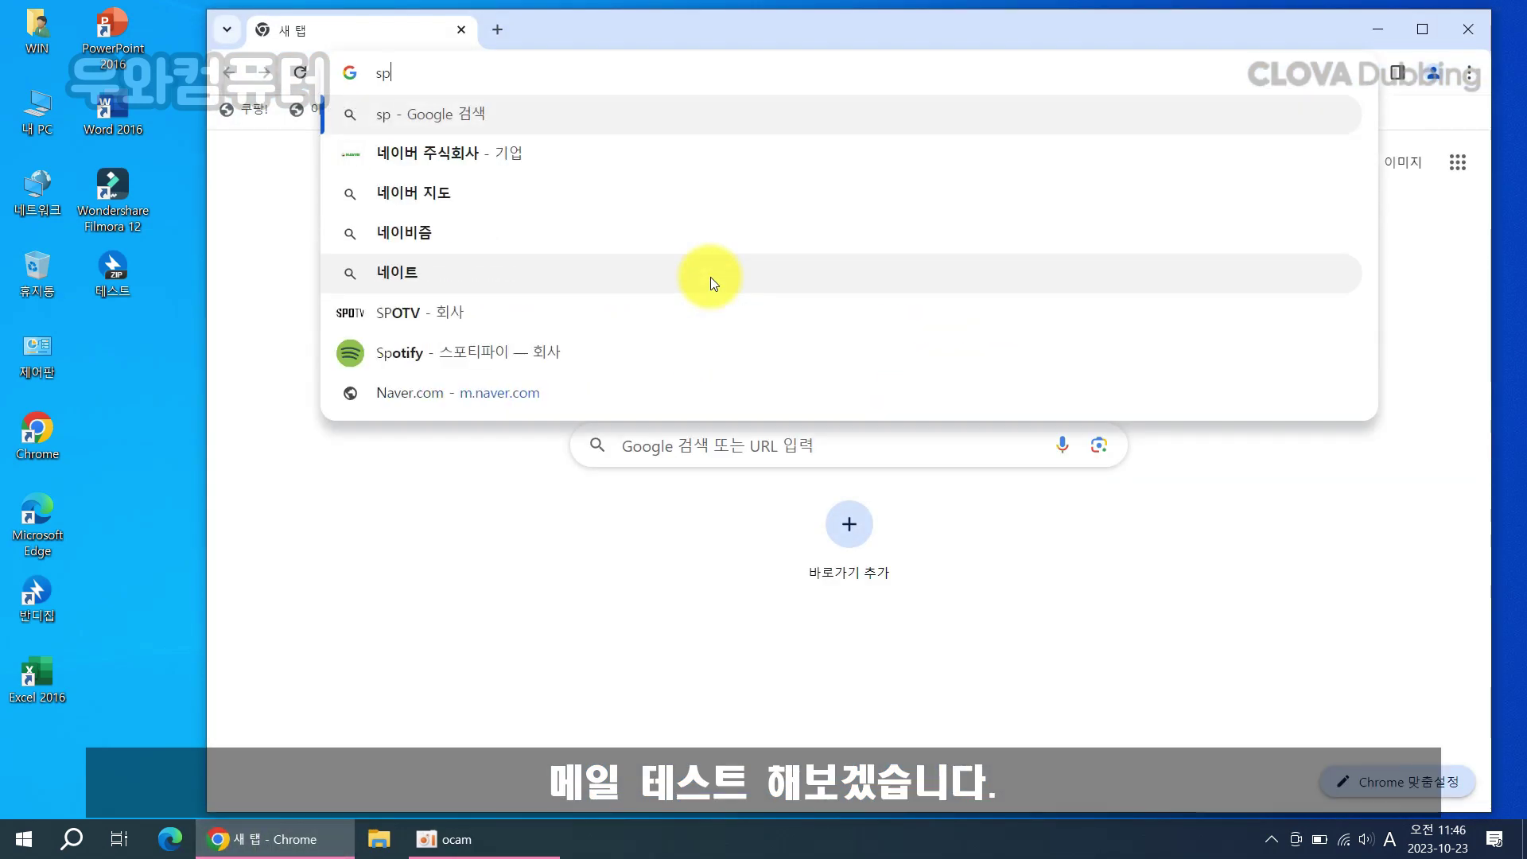
key(BackSpace)
key(BackSpace)
key(Hangul)
text(네이버)
key(Return)
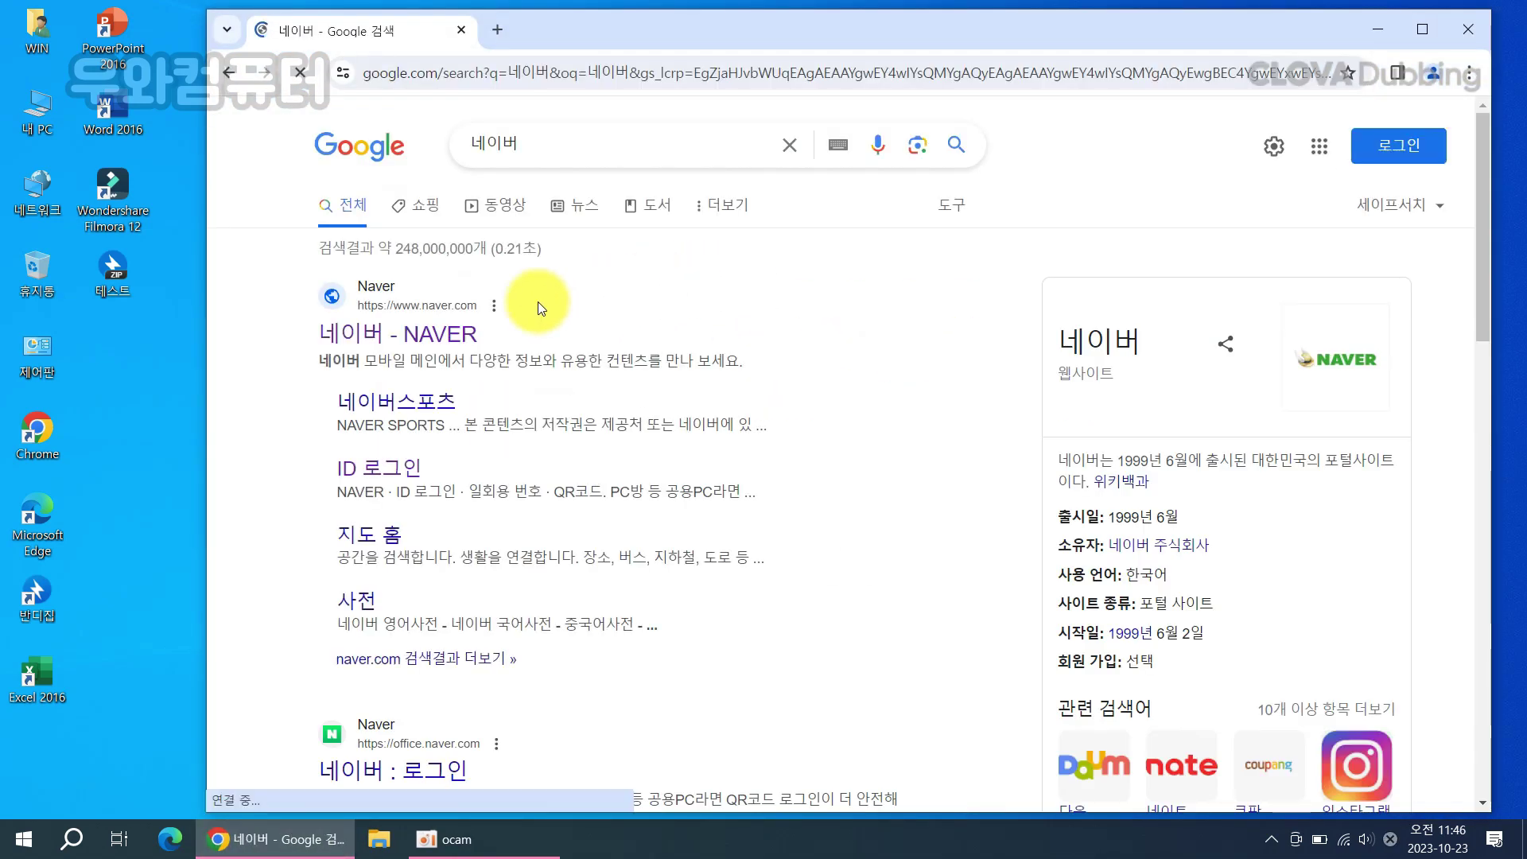
click(458, 329)
Step: Sign in to Naver by entering the account ID and the account password
click(1173, 442)
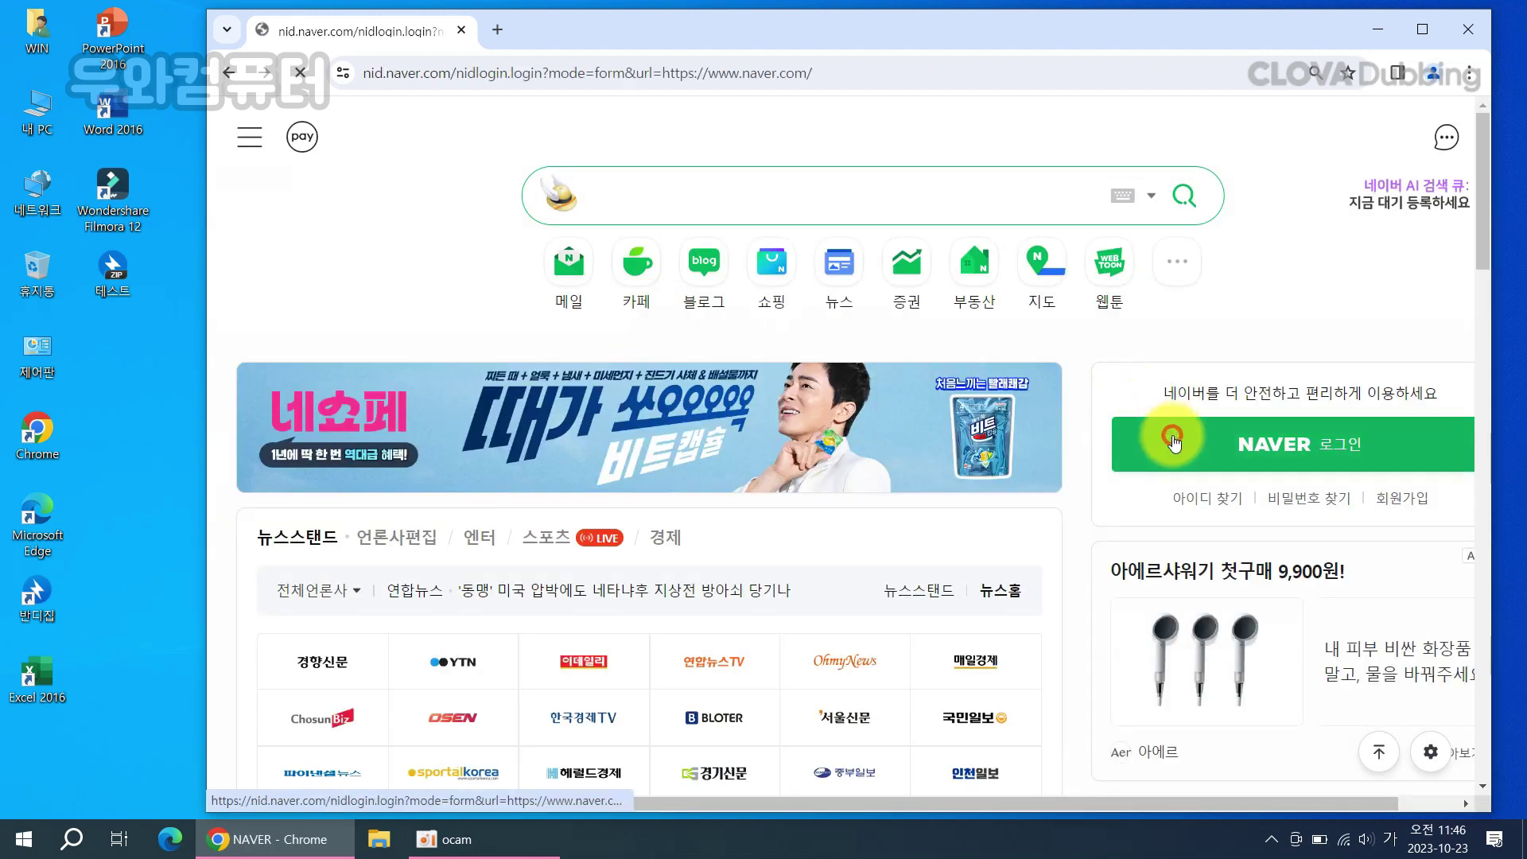
text(ㅓ)
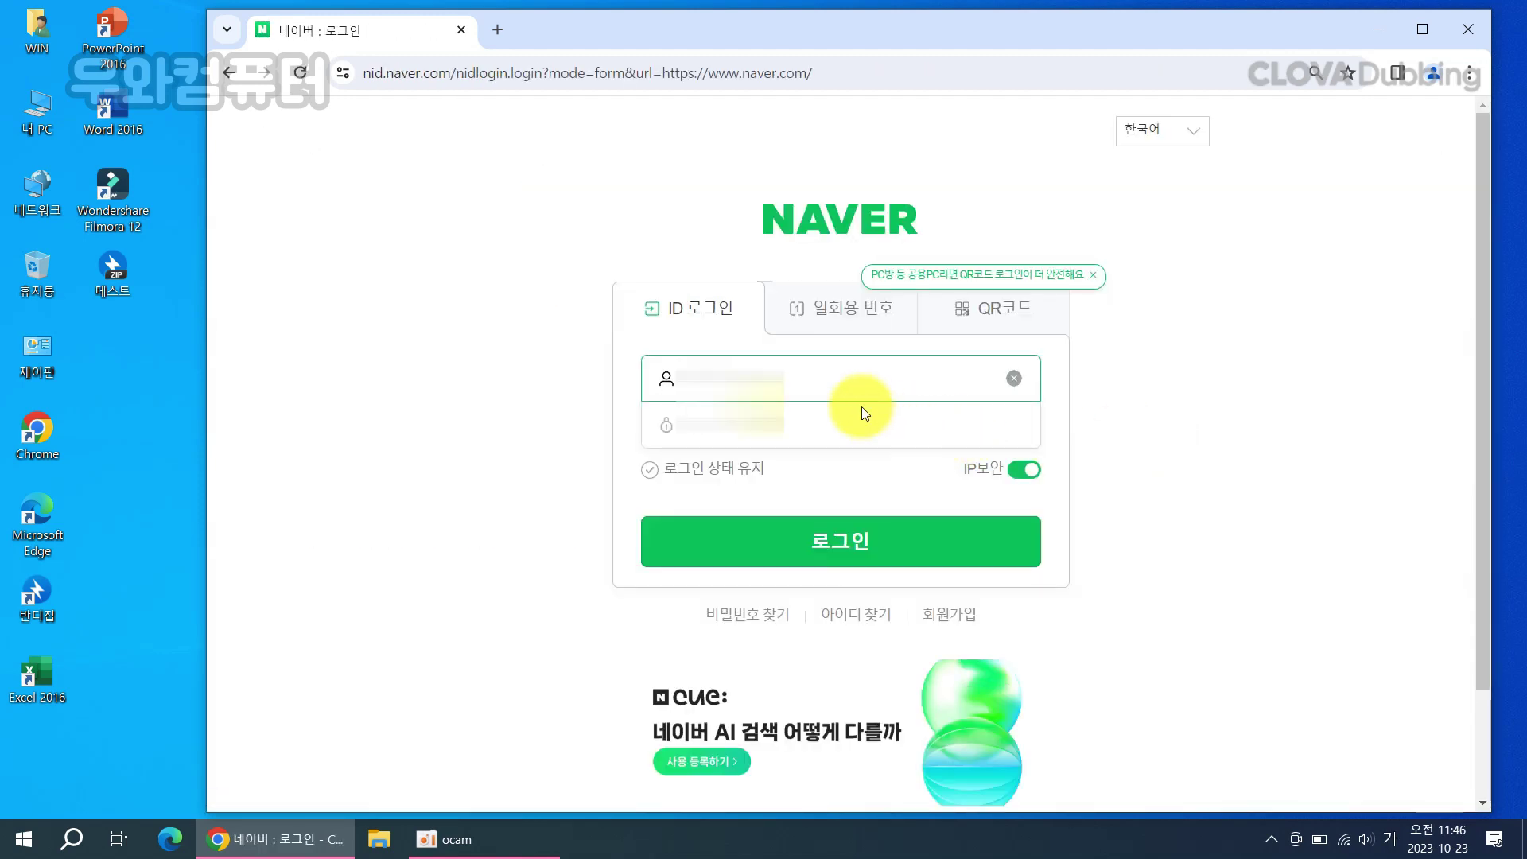
key(Hangul)
click(861, 407)
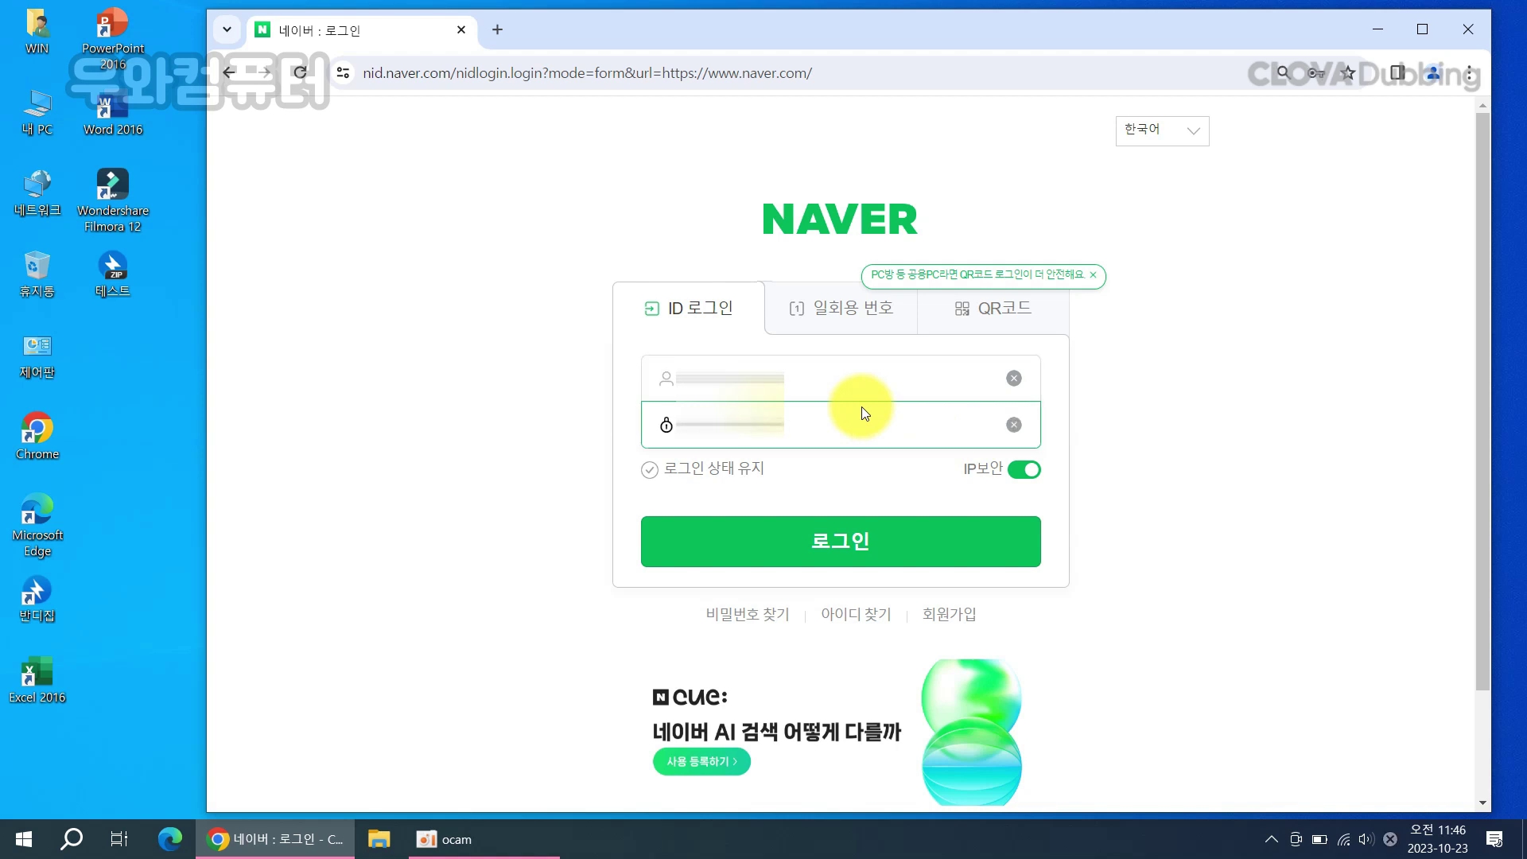
key(Return)
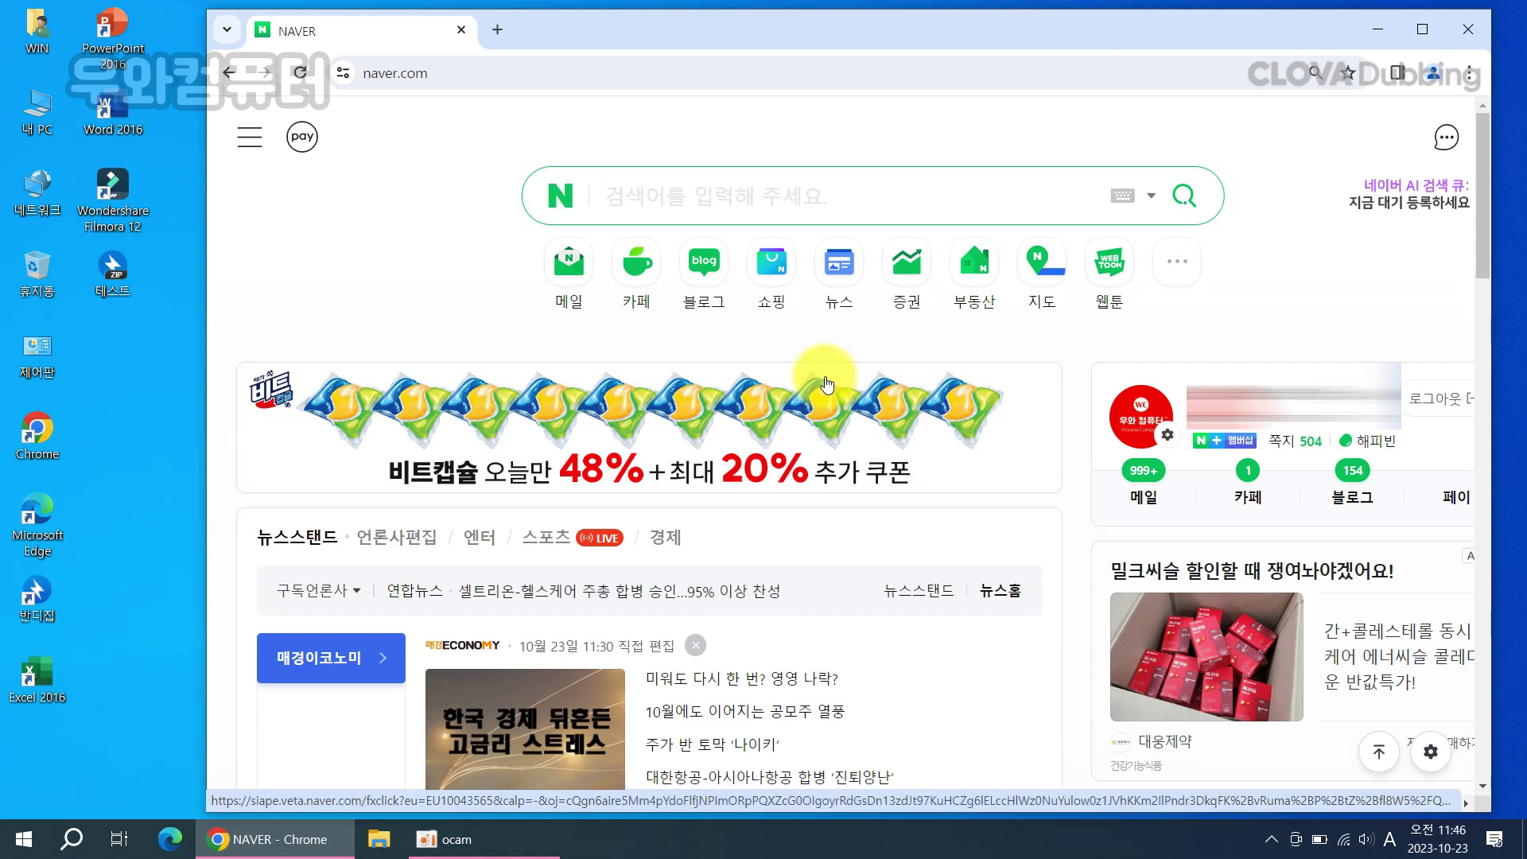
Step: Open Naver Mail, start a new message and fill in the recipient's e-mail address
click(571, 261)
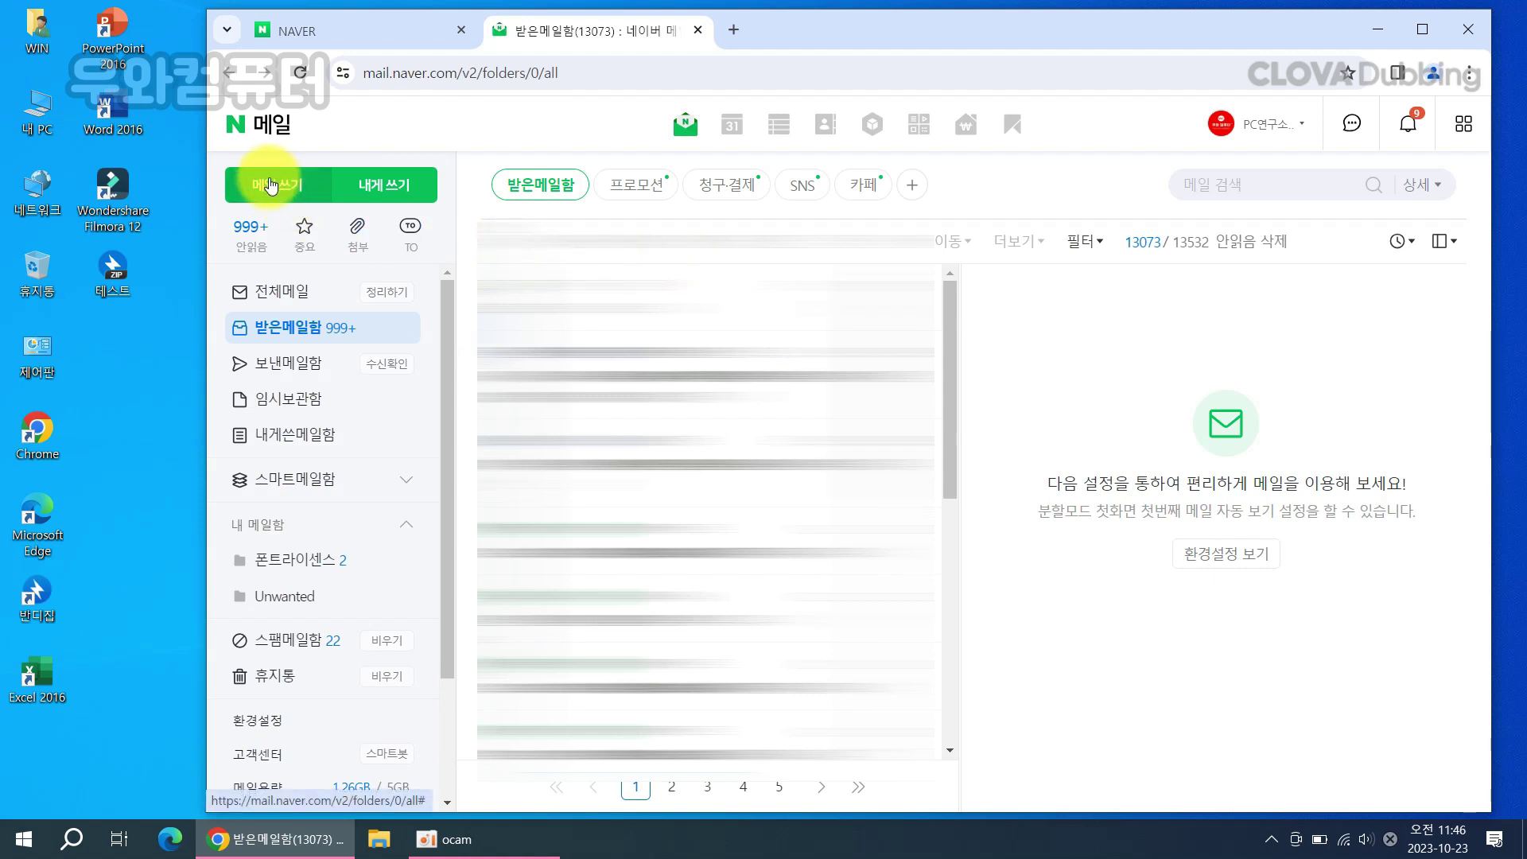
click(271, 186)
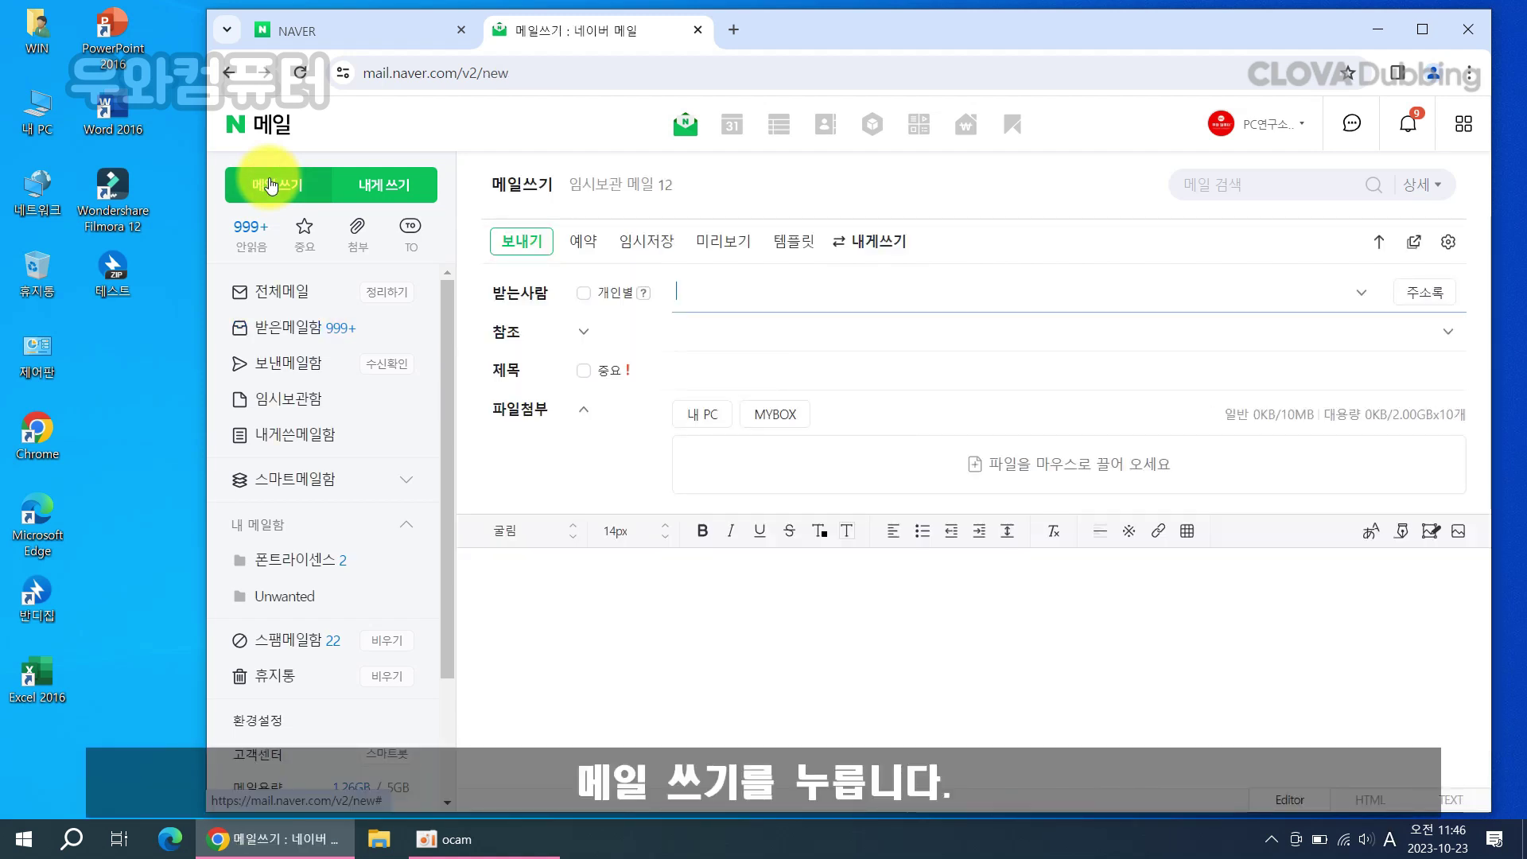
click(771, 312)
key(Hangul)
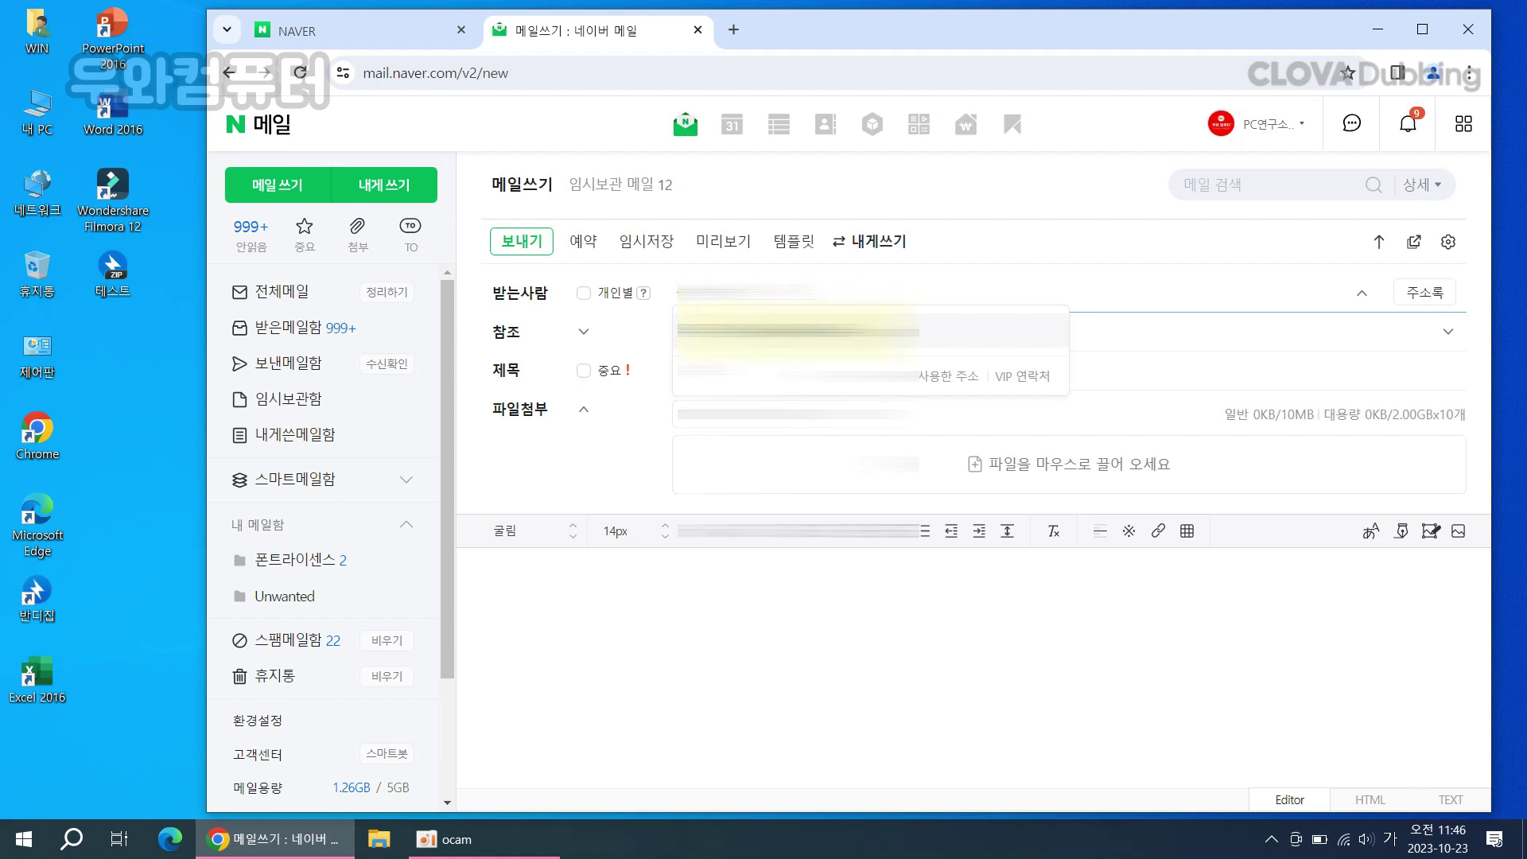
key(Return)
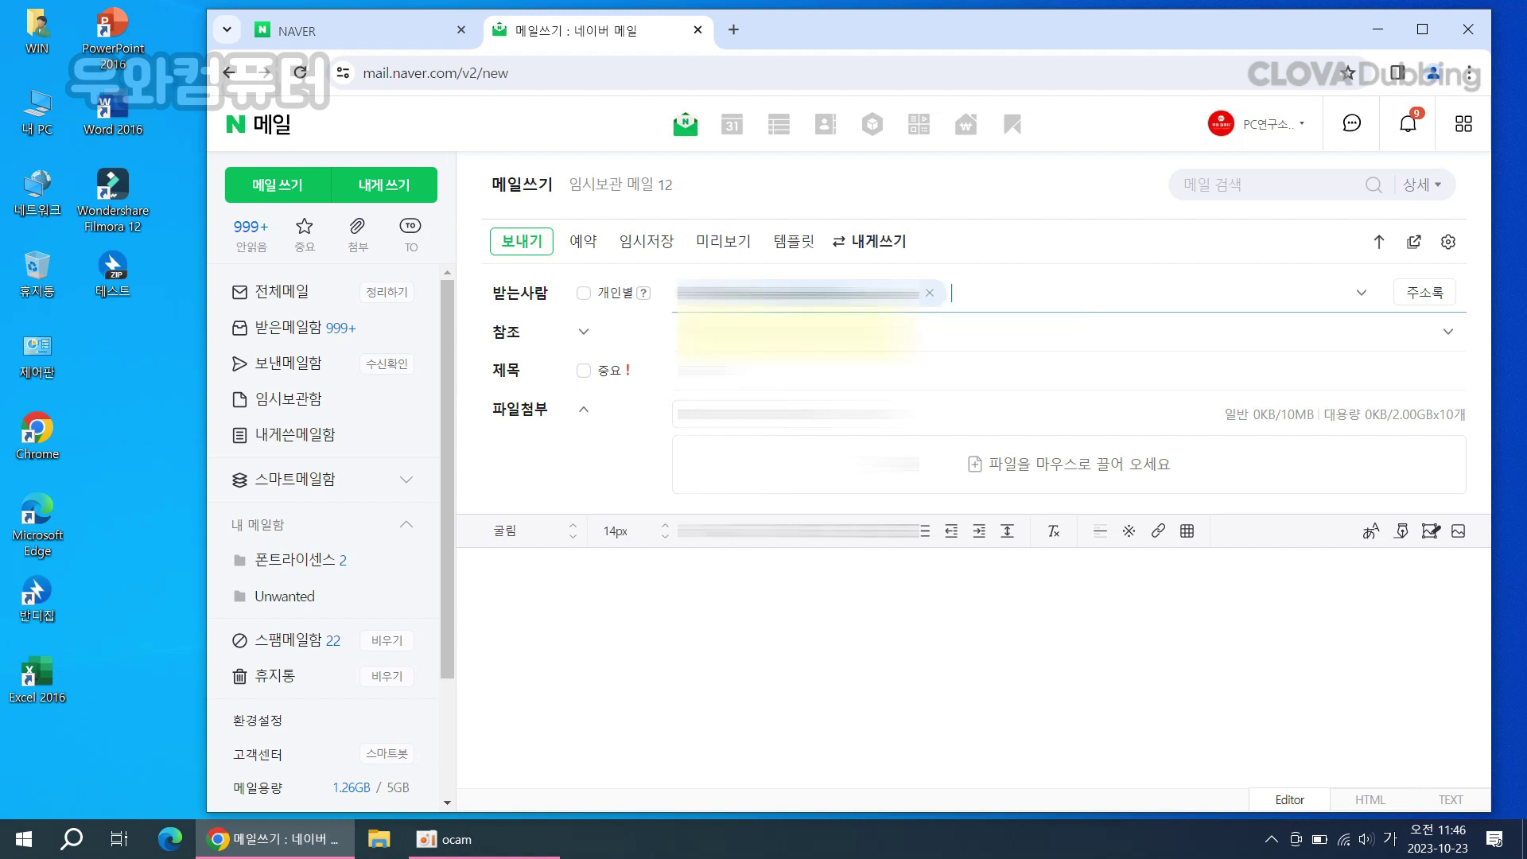
Step: Set the message subject to 테스트 and attach 테스트.zip from the desktop
click(716, 368)
text(테스)
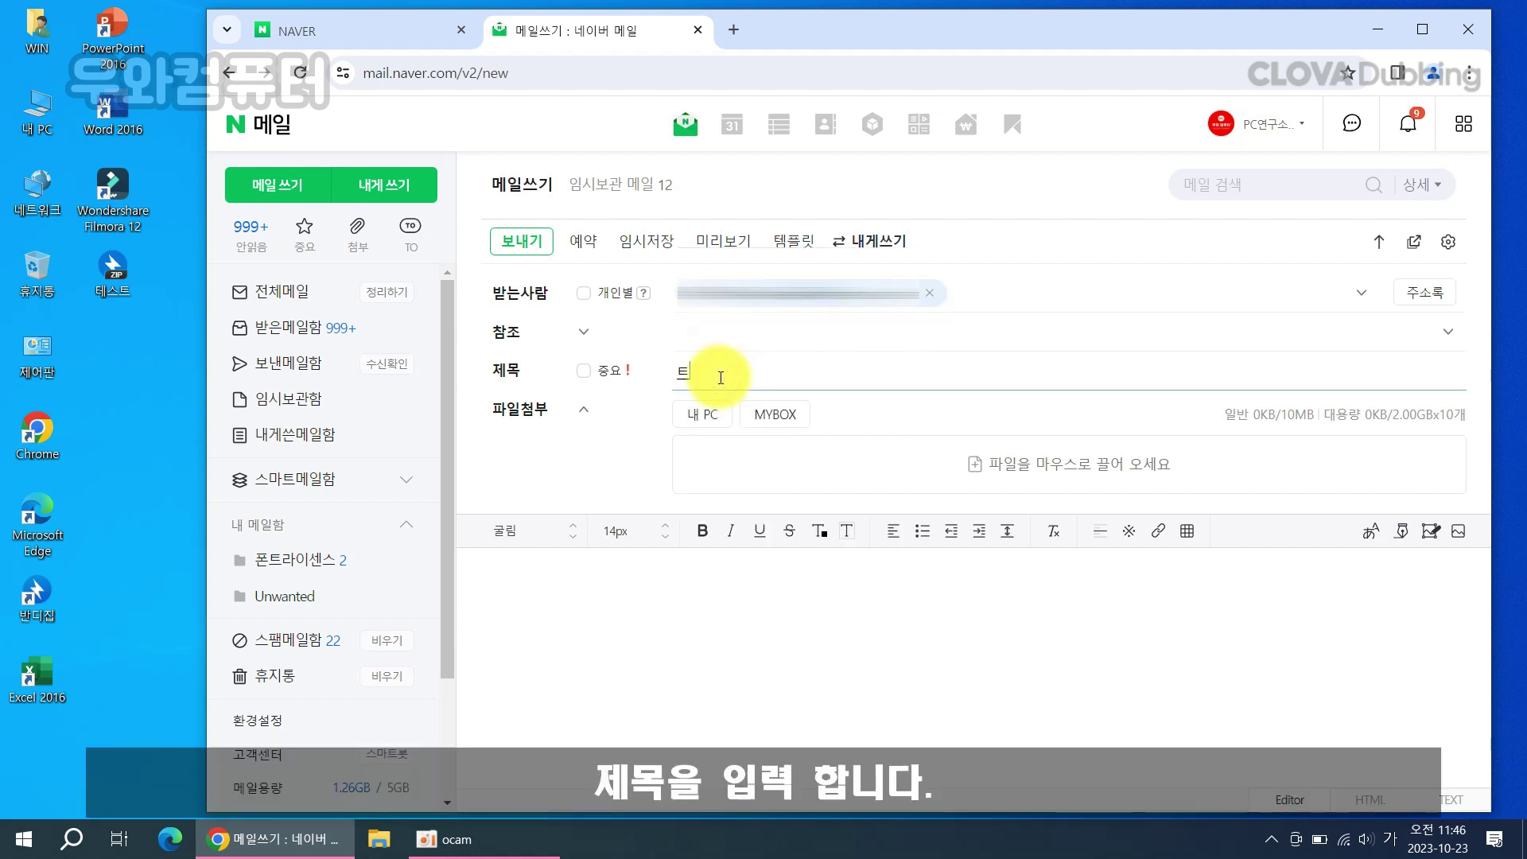
text(트)
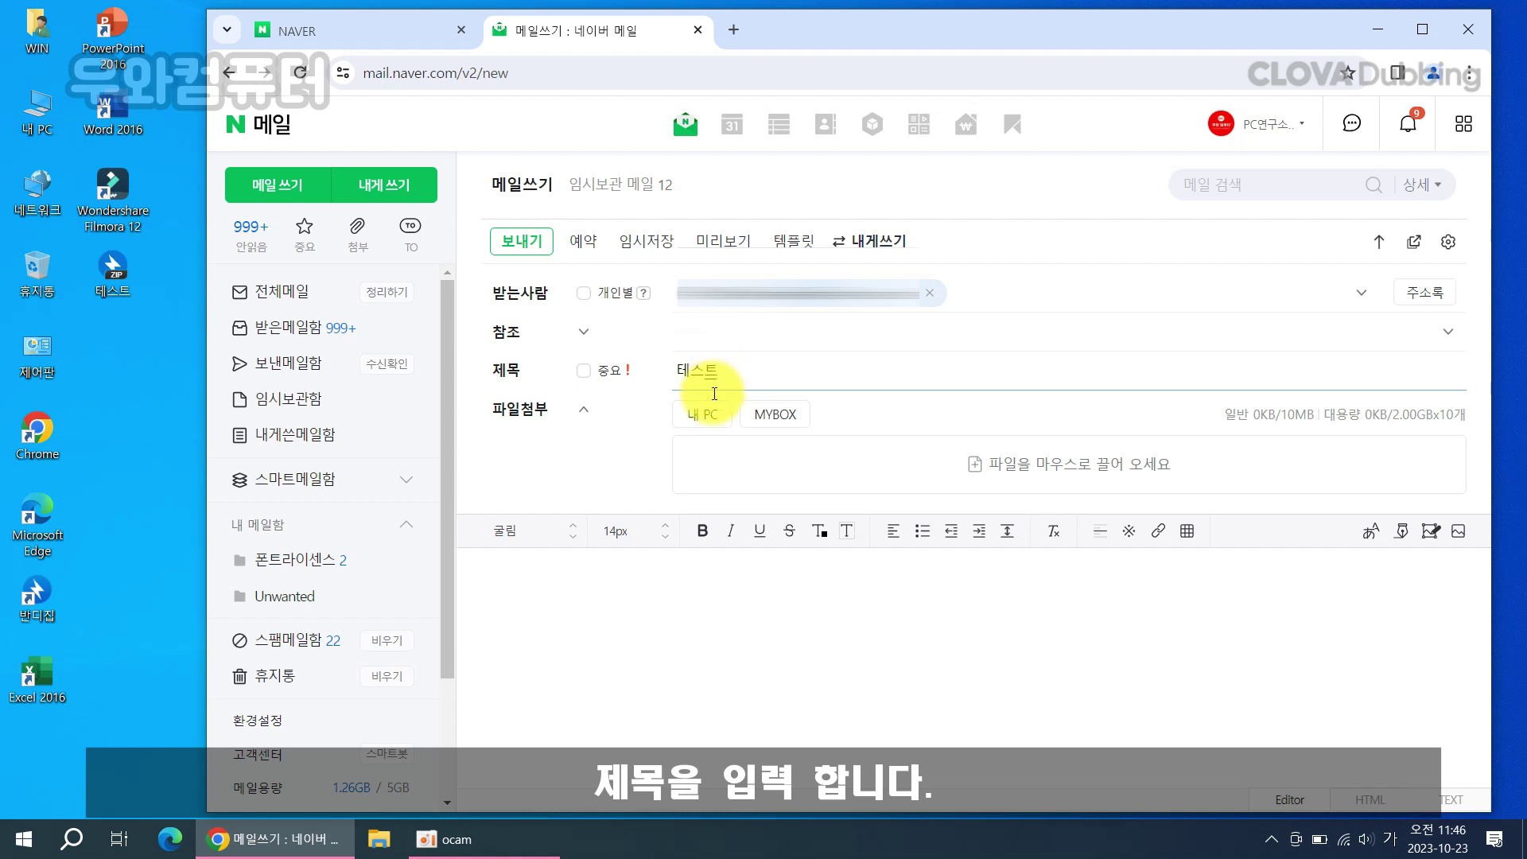
click(713, 419)
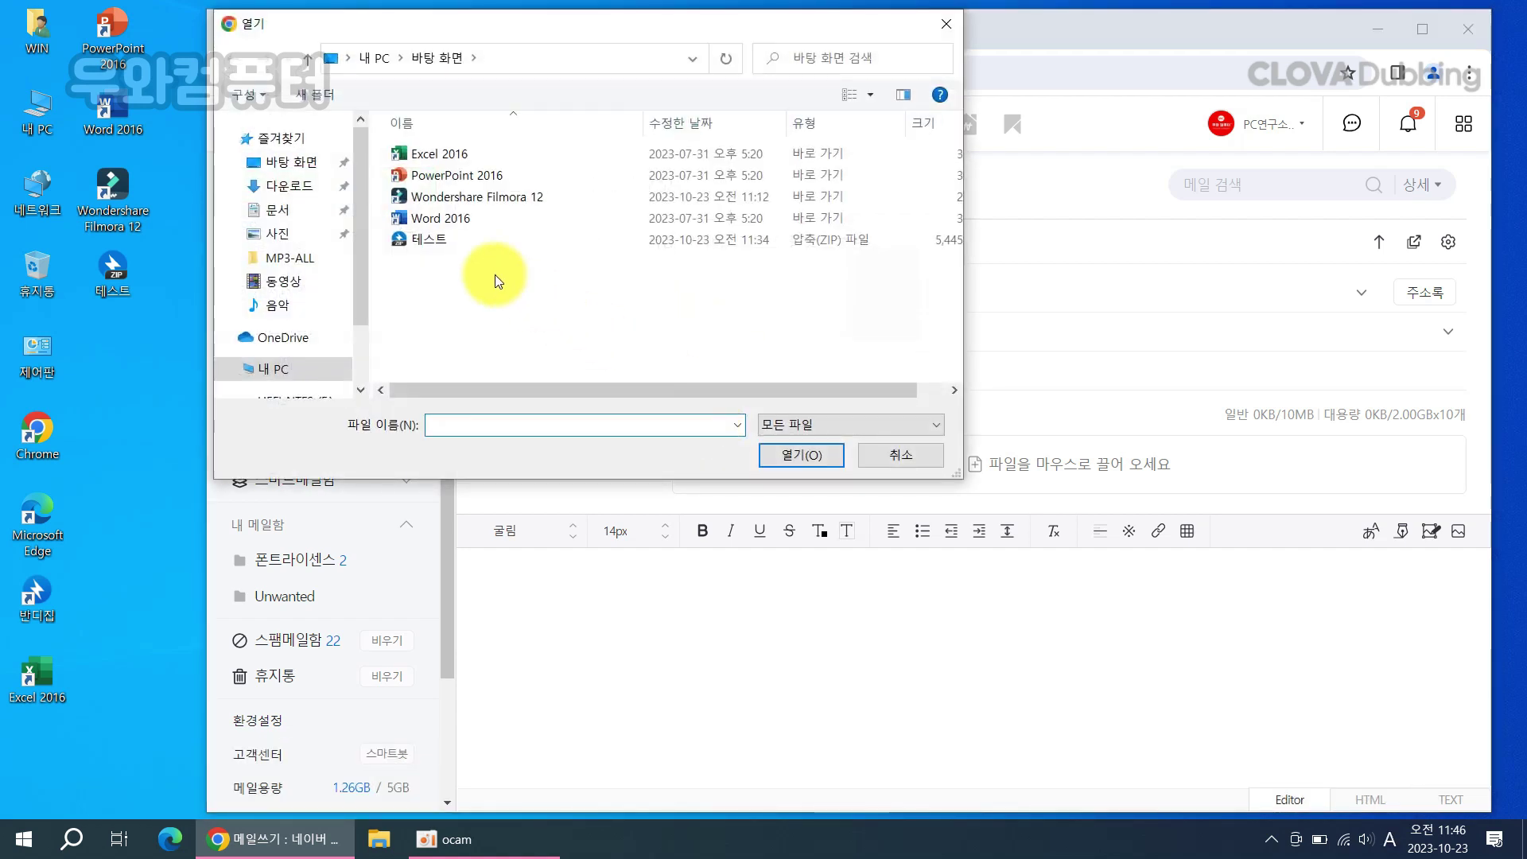
double_click(427, 240)
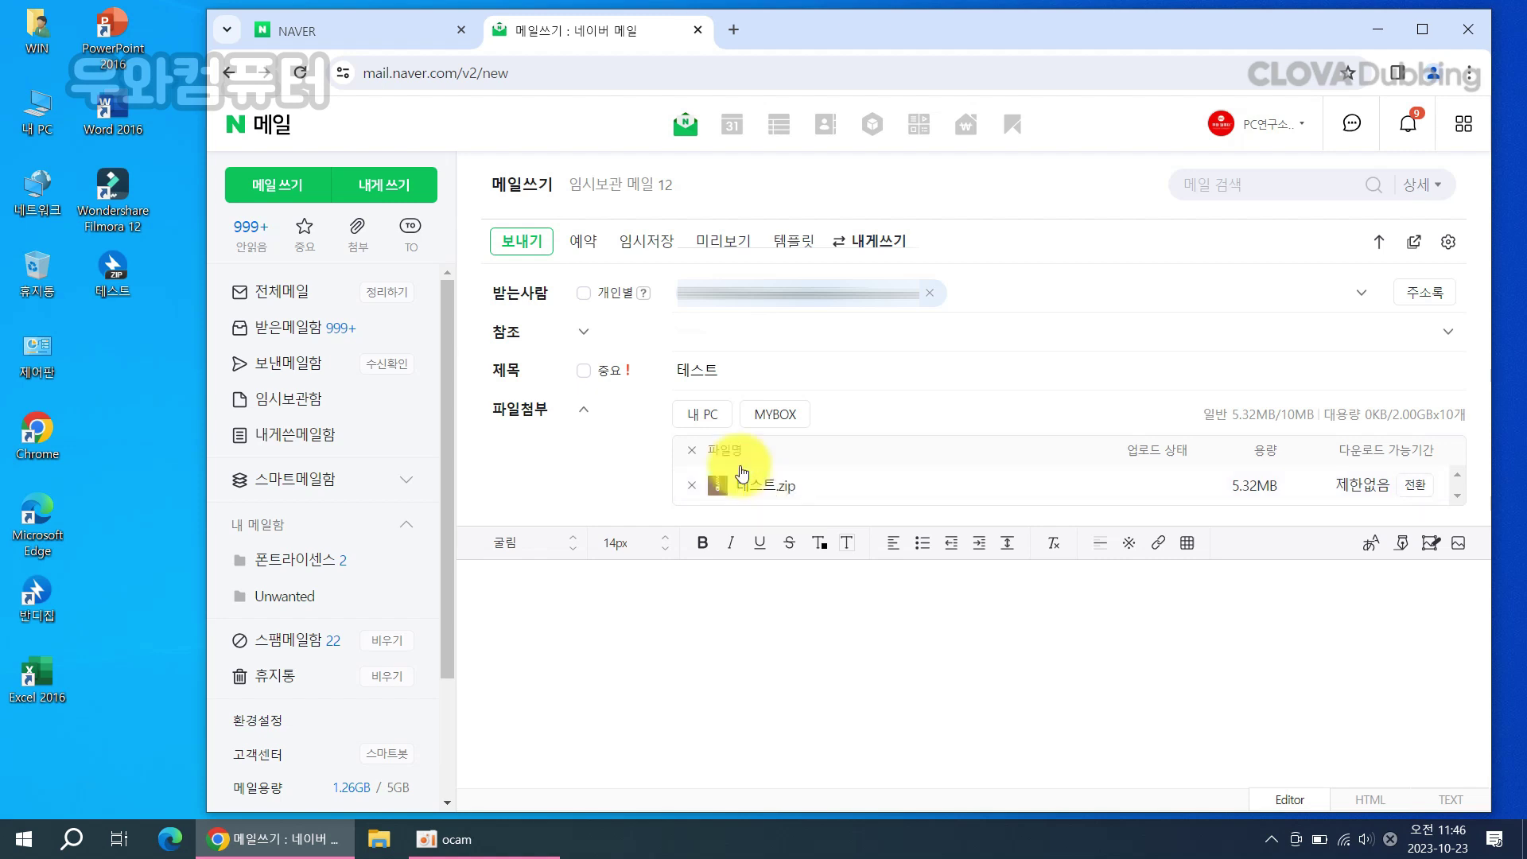
Step: Try to send the message with its attachment, read the reason given for the file, and dismiss the notice
drag(851, 41, 859, 42)
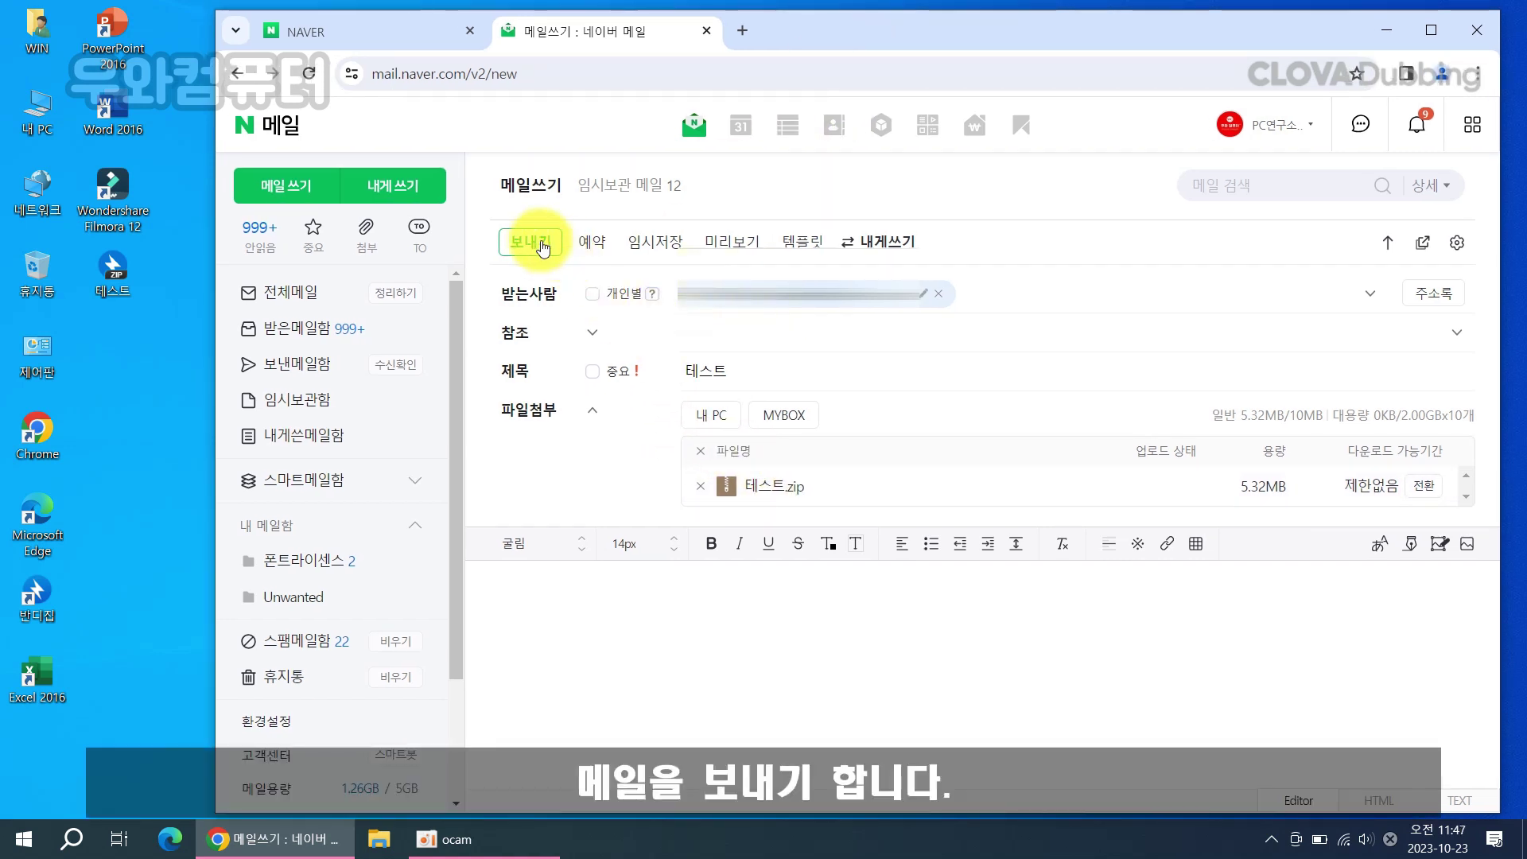
click(541, 247)
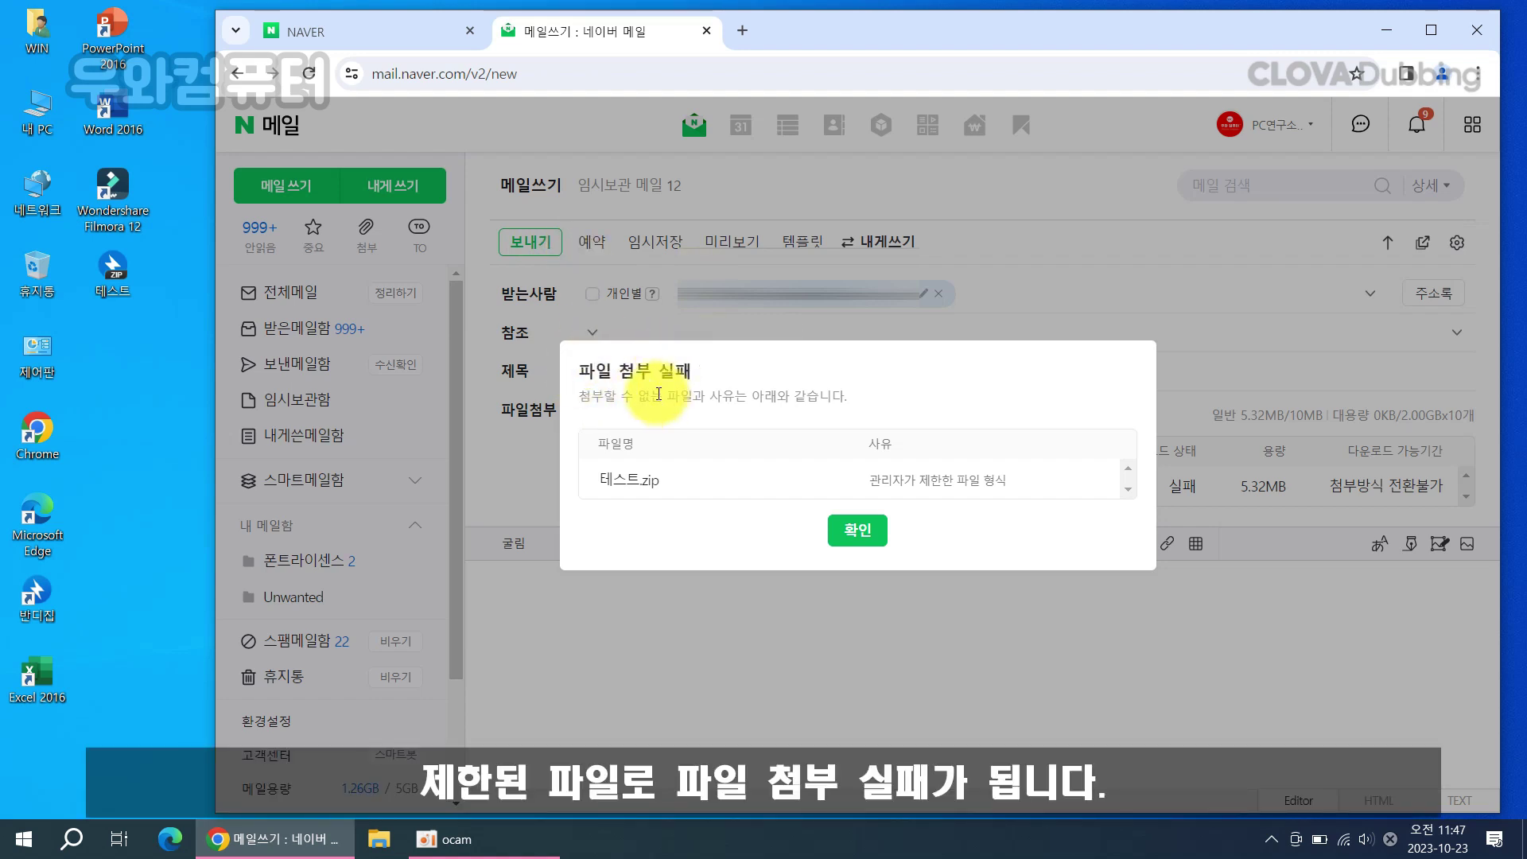
drag(580, 396, 879, 402)
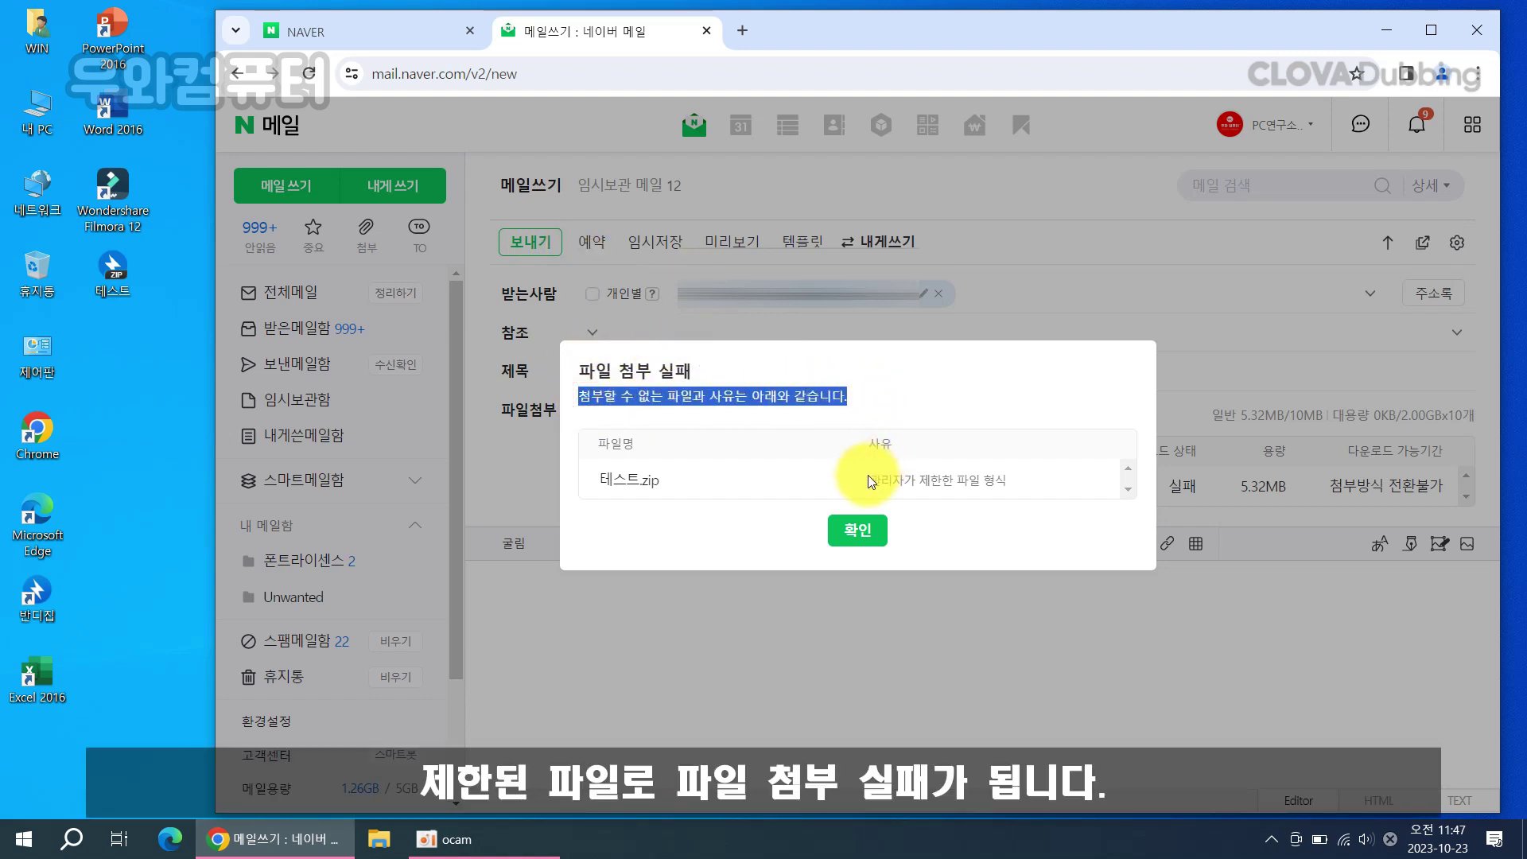
drag(867, 477, 1056, 478)
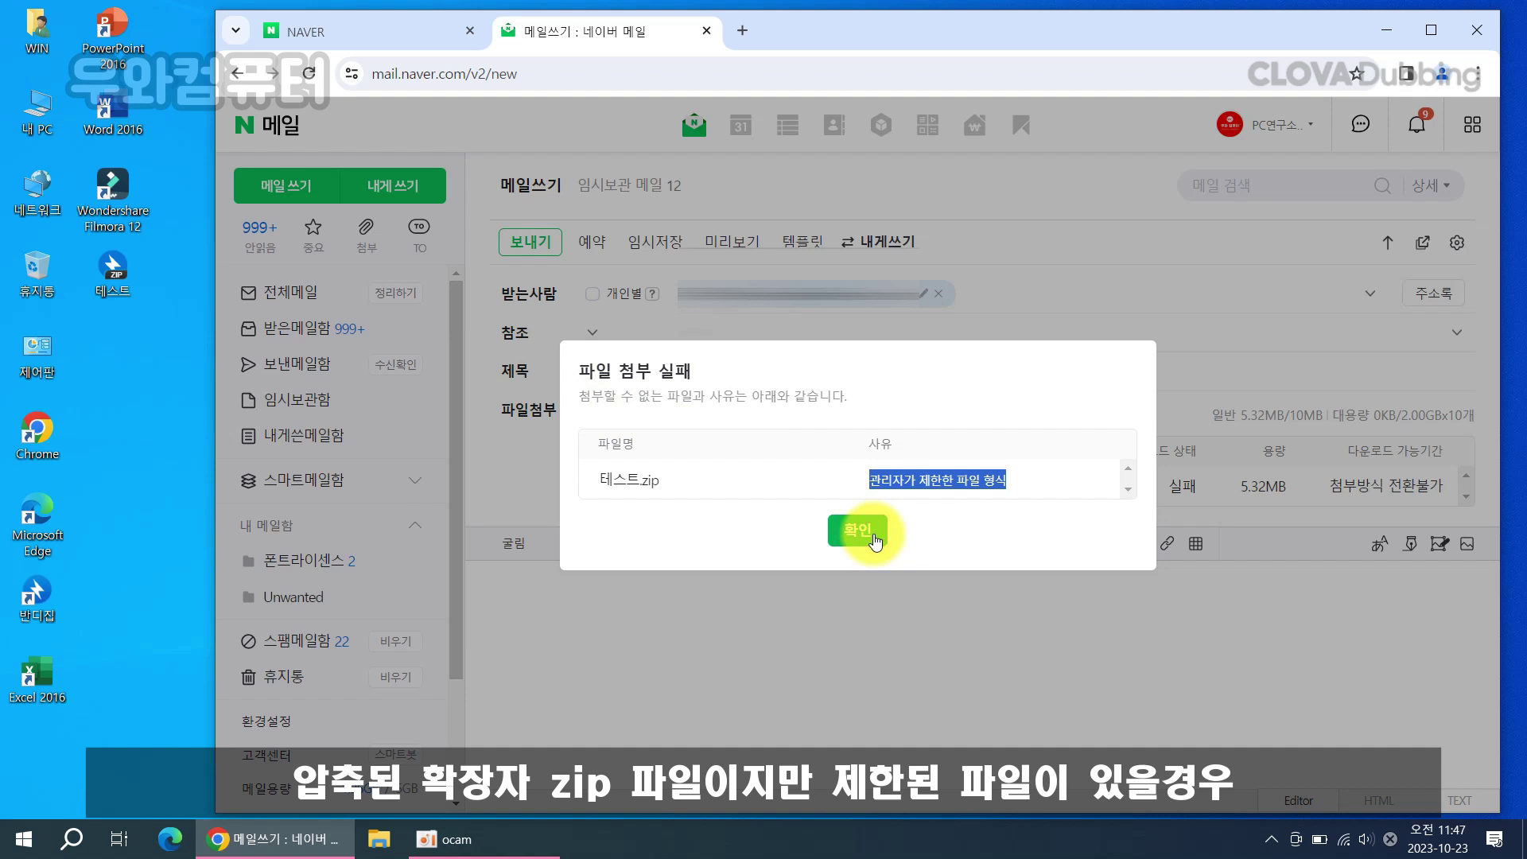
click(818, 493)
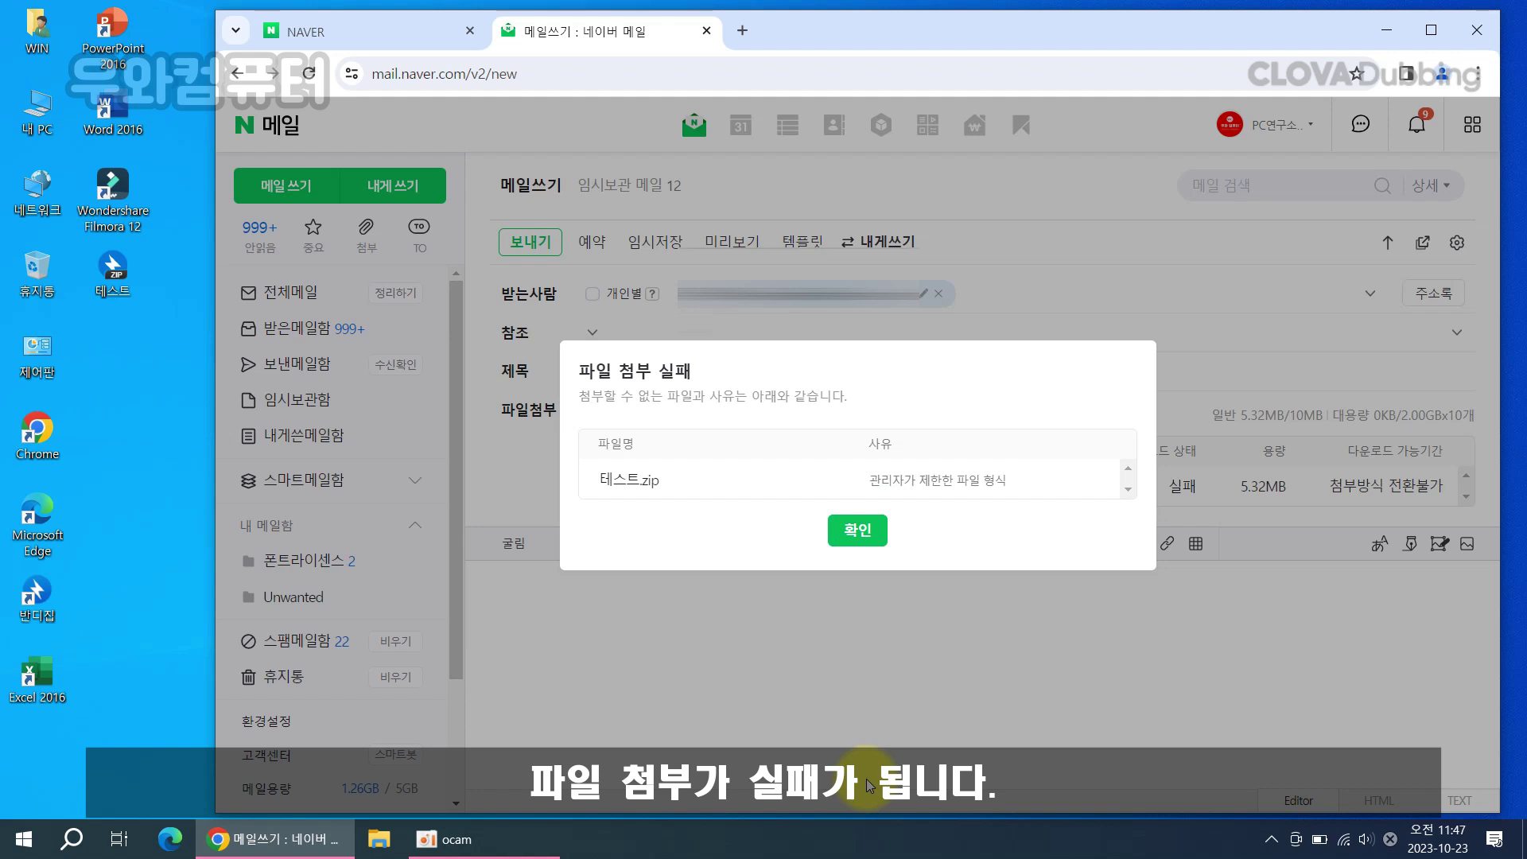
click(857, 530)
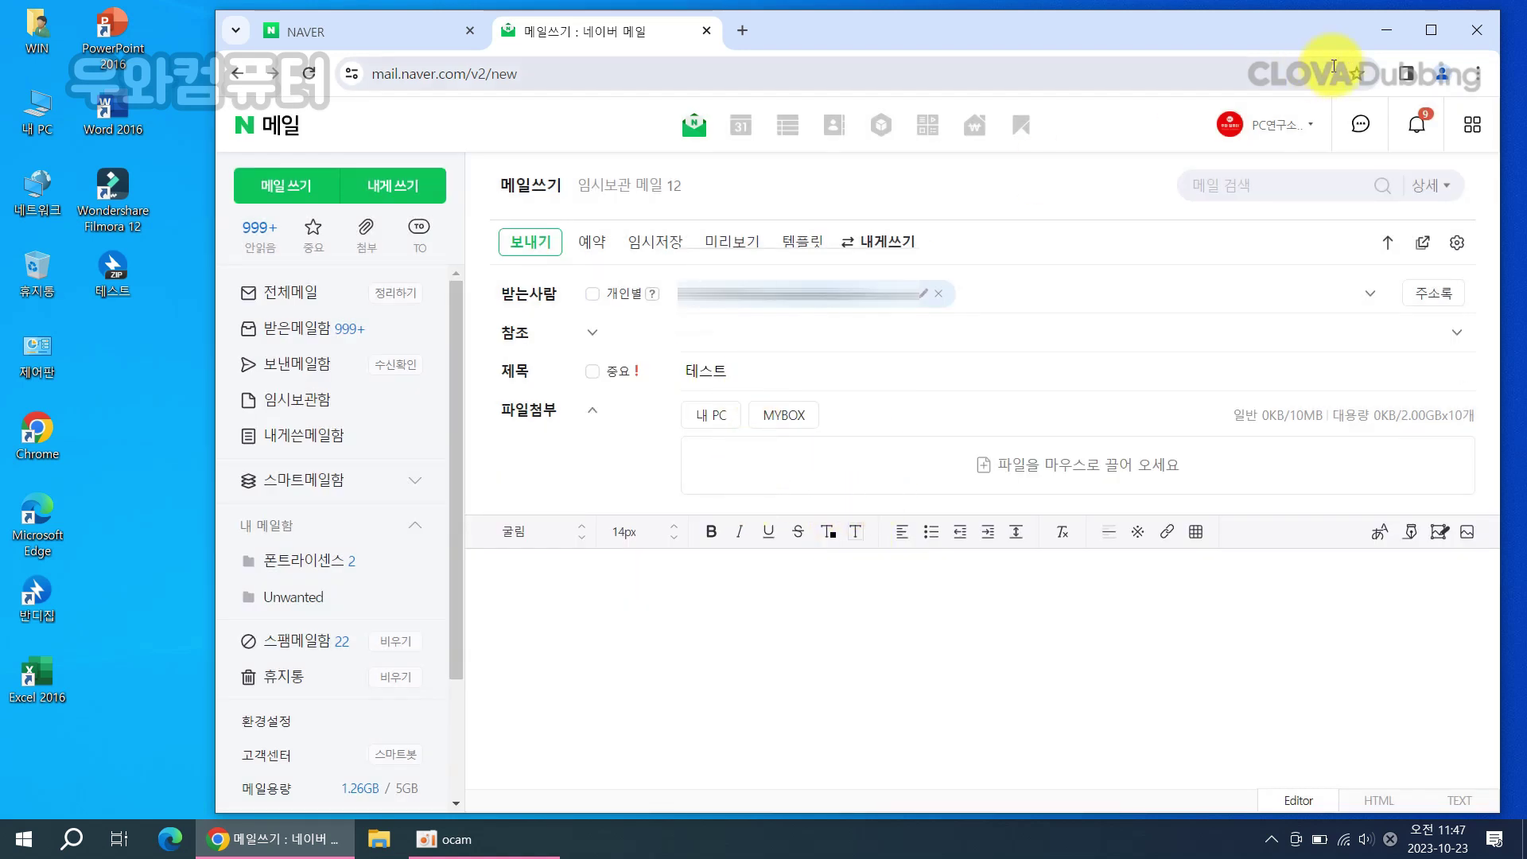
Step: Minimize the browser, open the WIN user folder and delete one file from it
click(1385, 31)
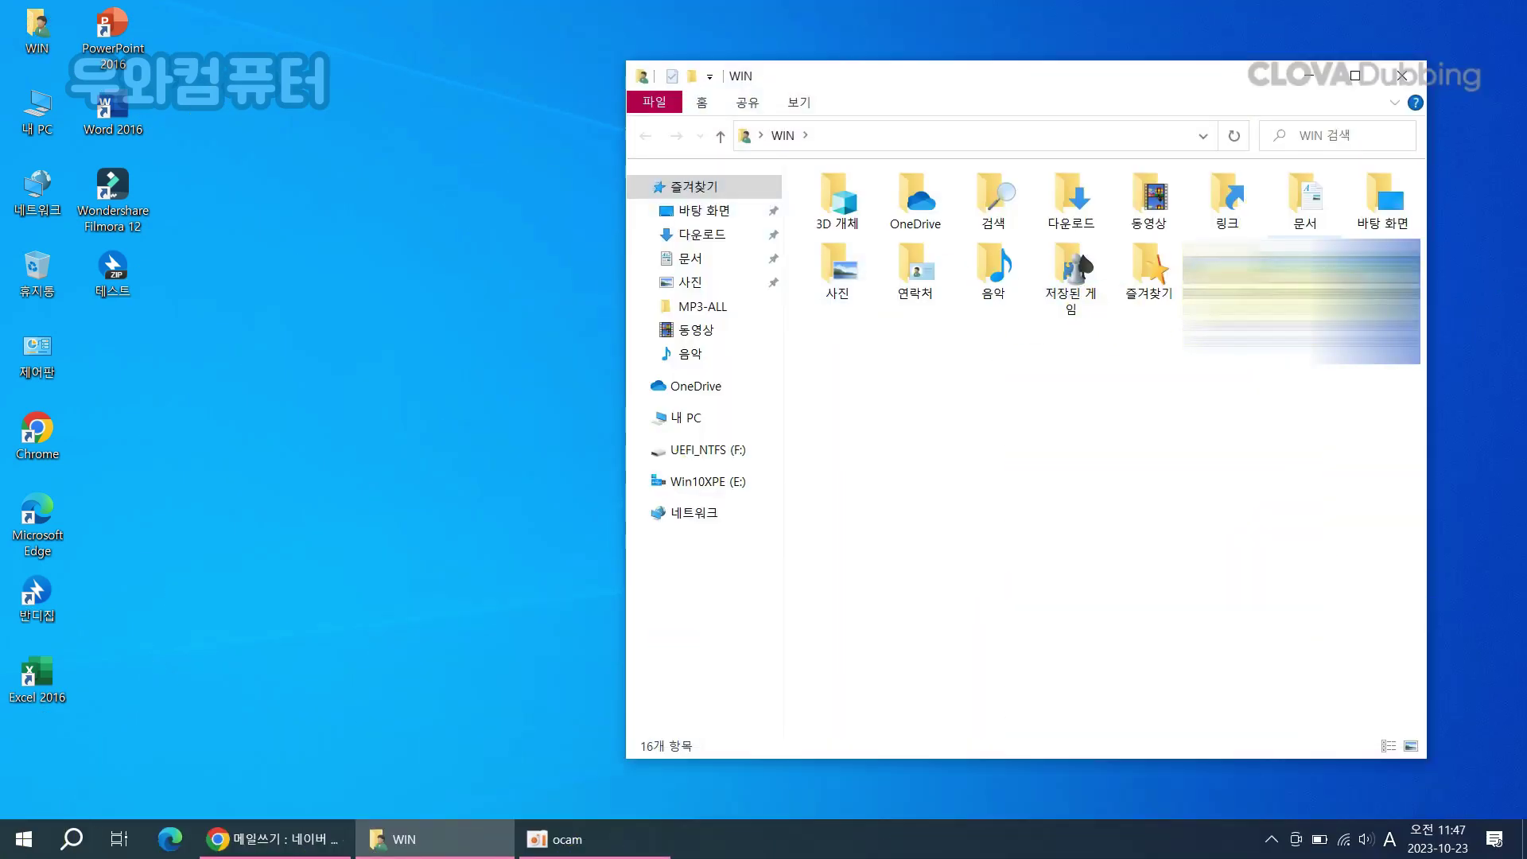
click(1305, 278)
key(Delete)
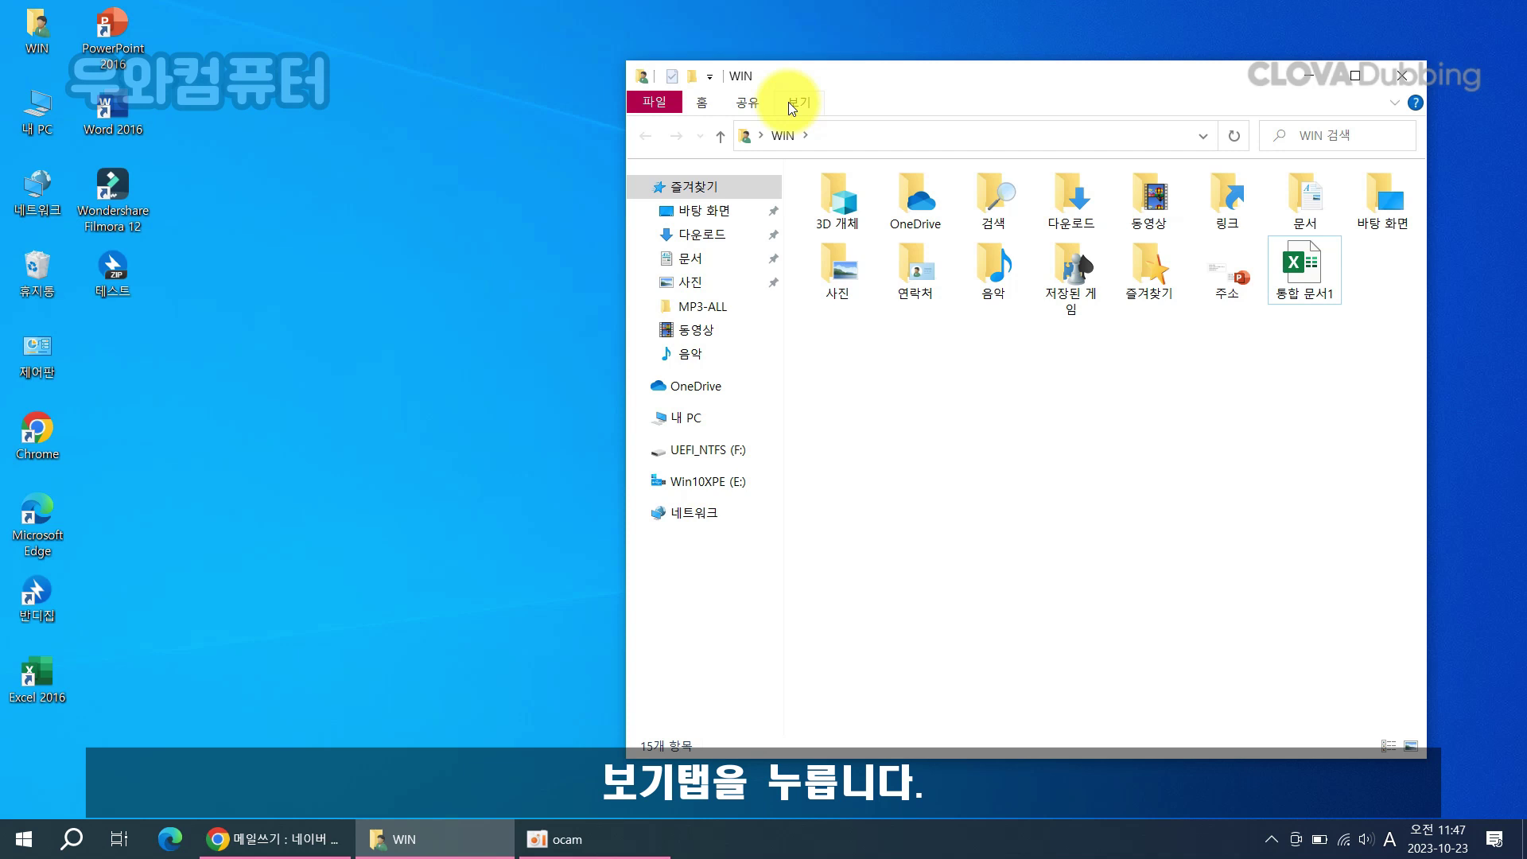
Step: In the folder options' advanced view settings, turn off 알려진 파일 형식의 파일 확장명 숨기기 and apply it
click(789, 102)
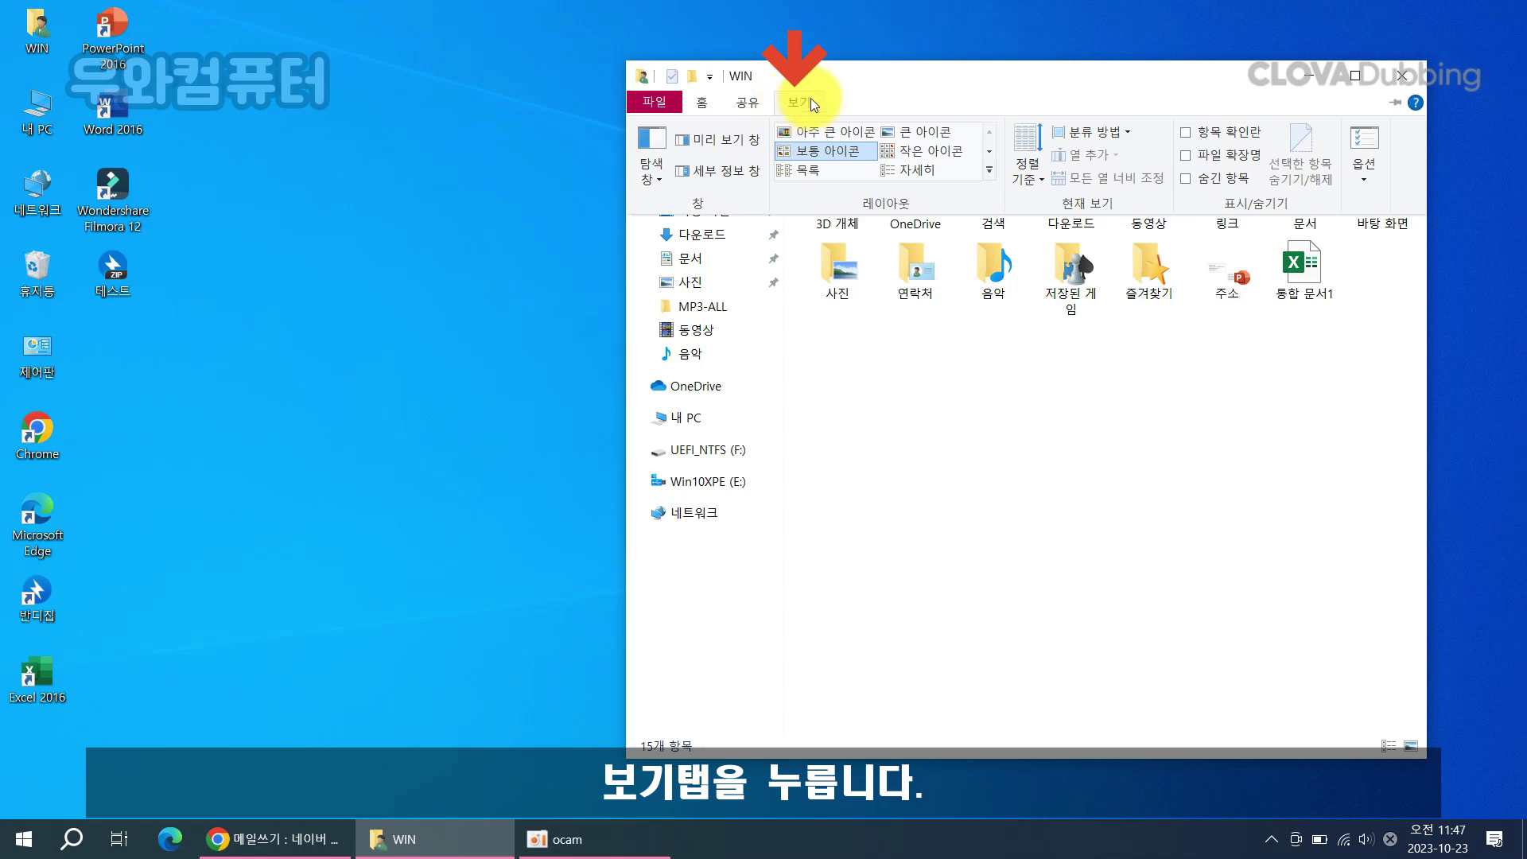
click(1366, 146)
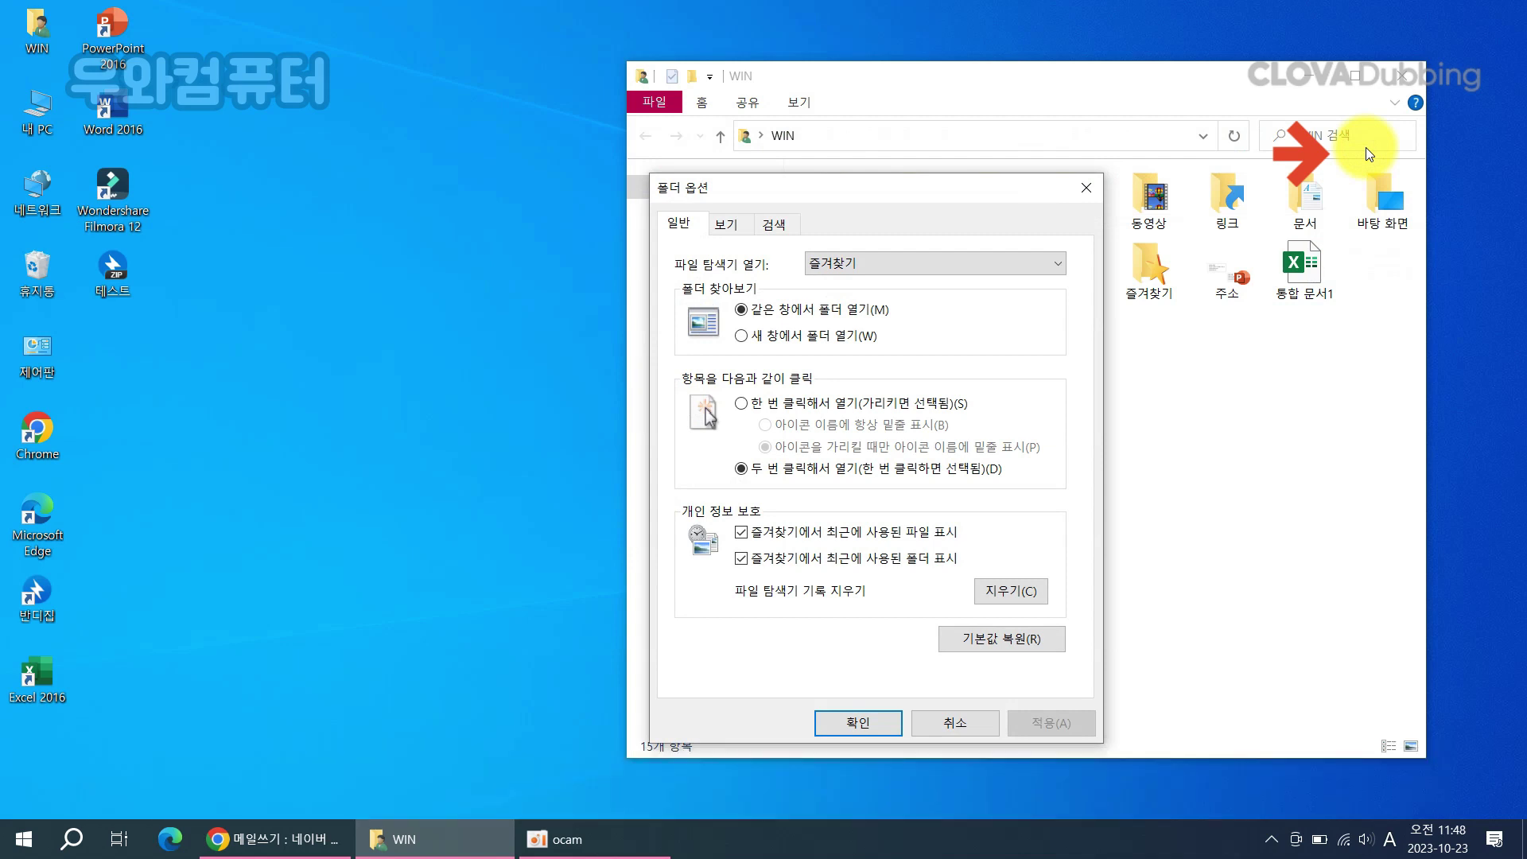
click(727, 226)
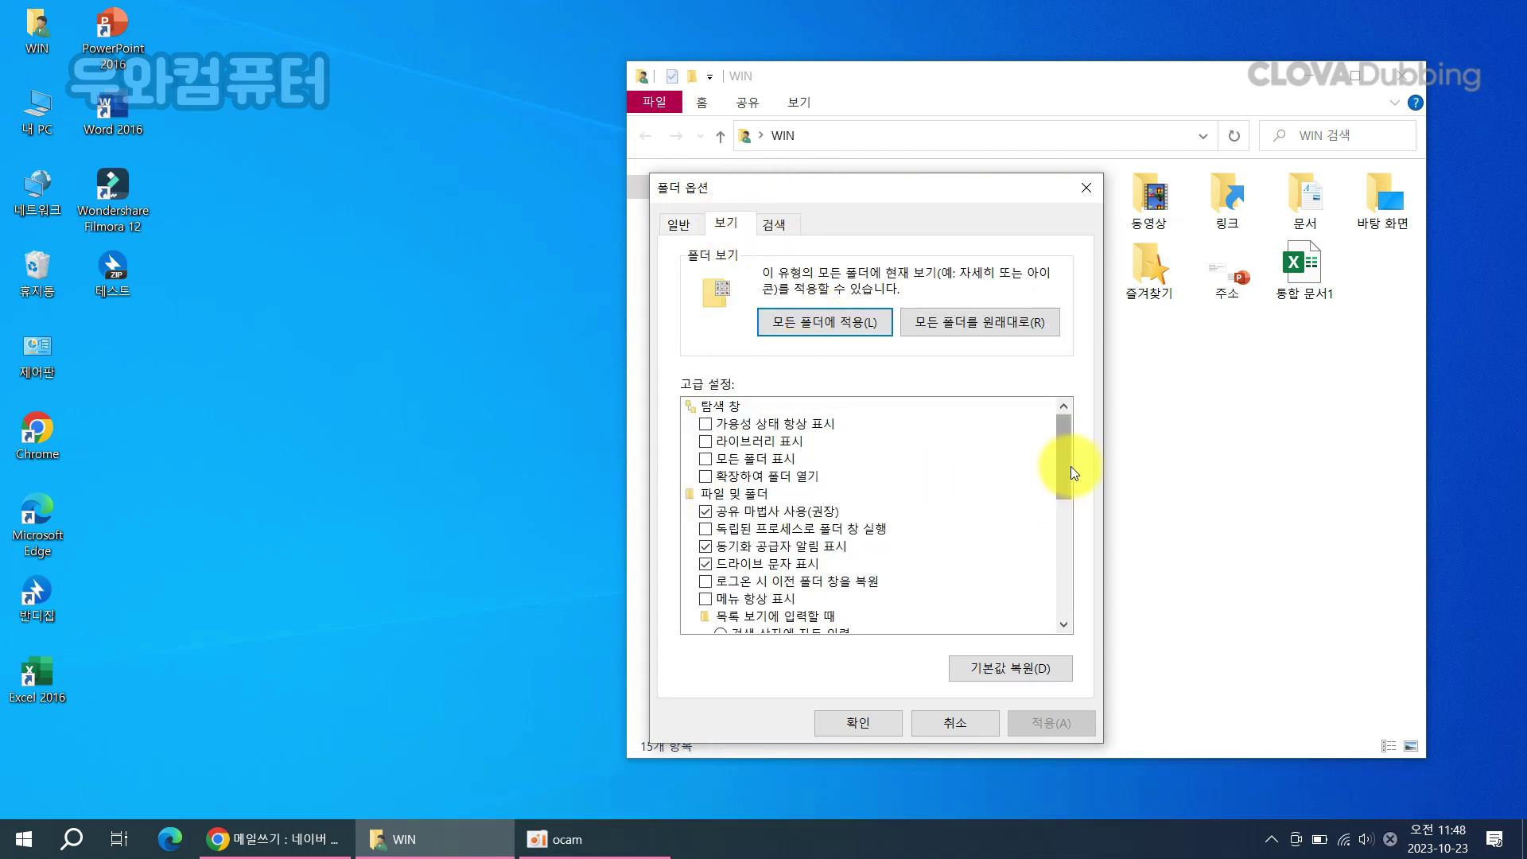
drag(1071, 466, 1053, 583)
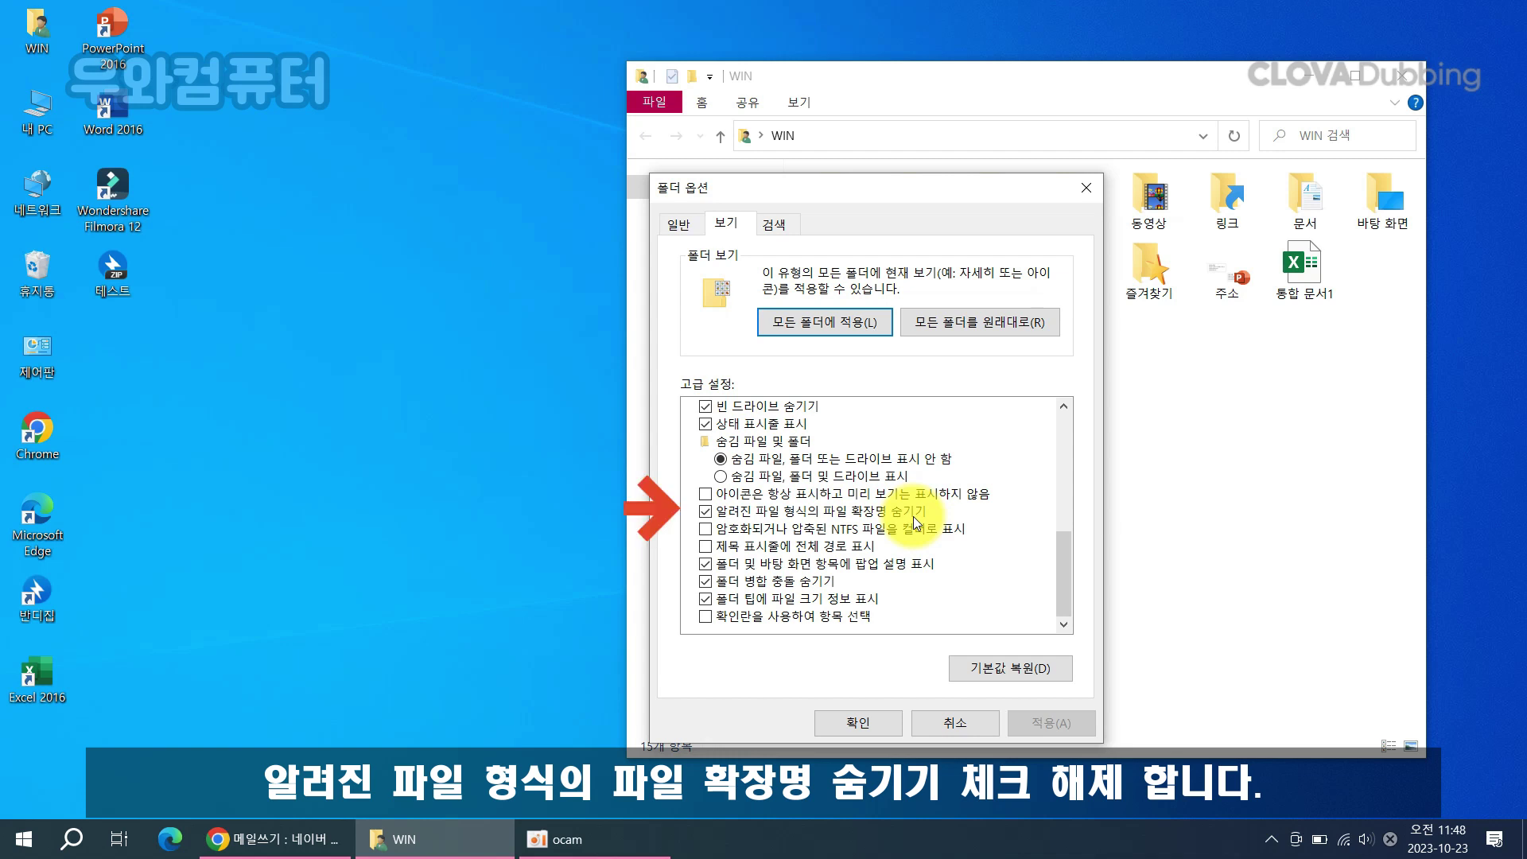
click(706, 512)
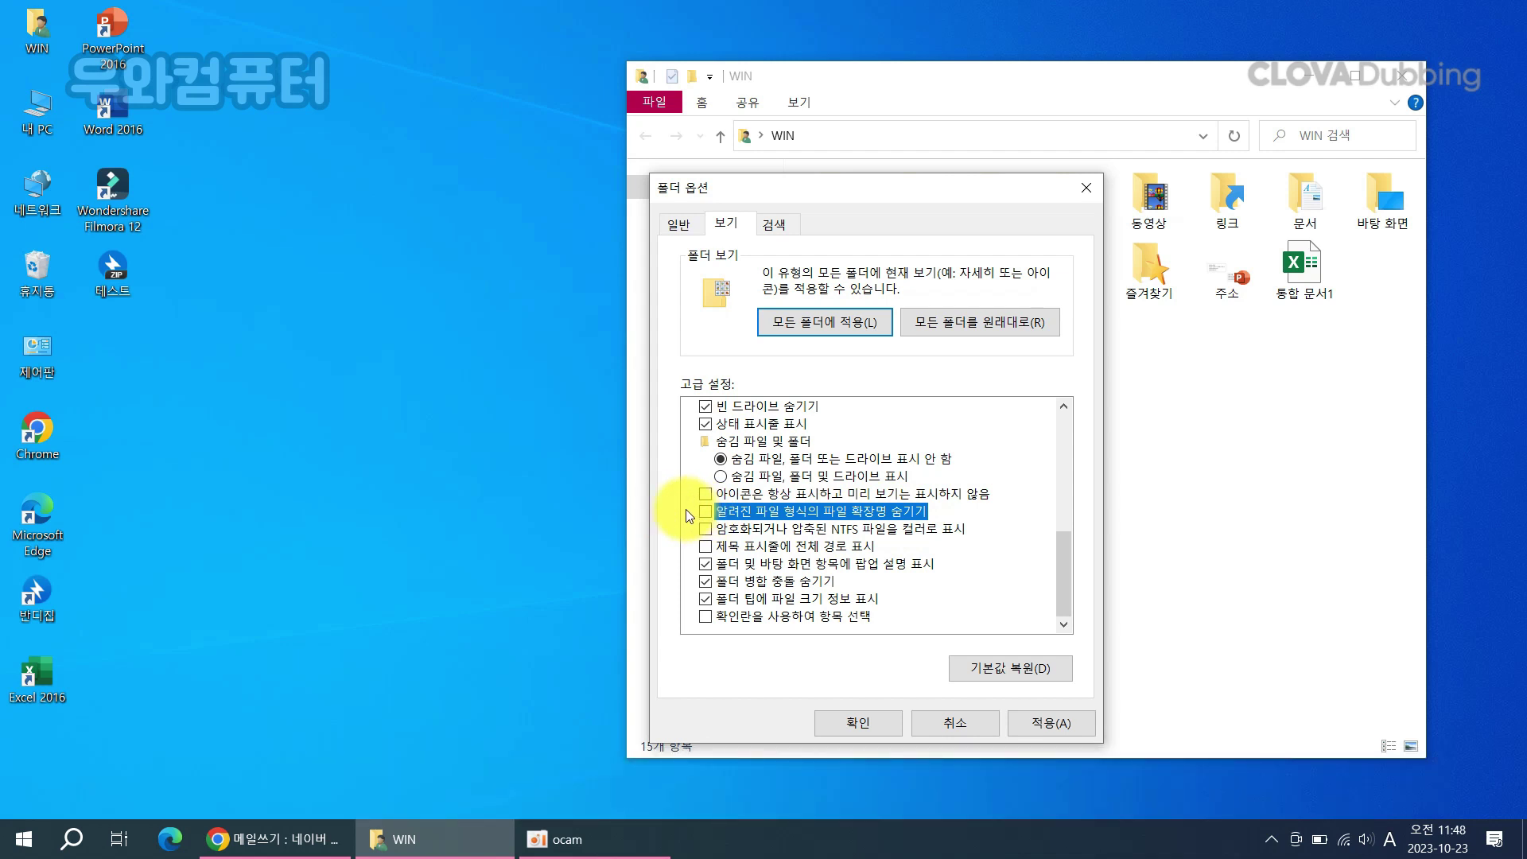
click(1056, 723)
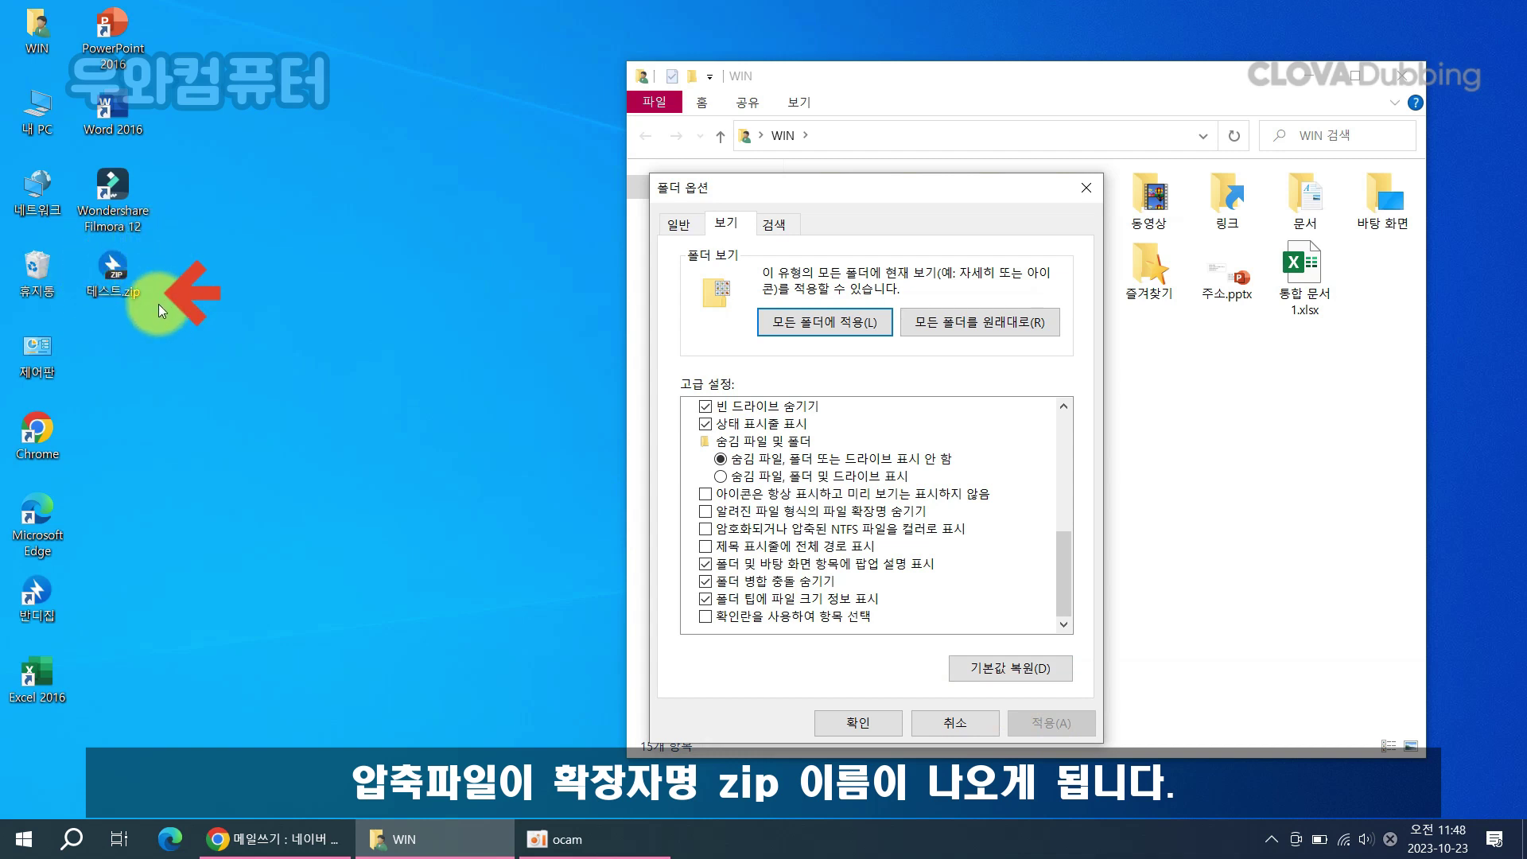
Step: Restore the advanced folder view settings to their defaults and apply them
click(1029, 676)
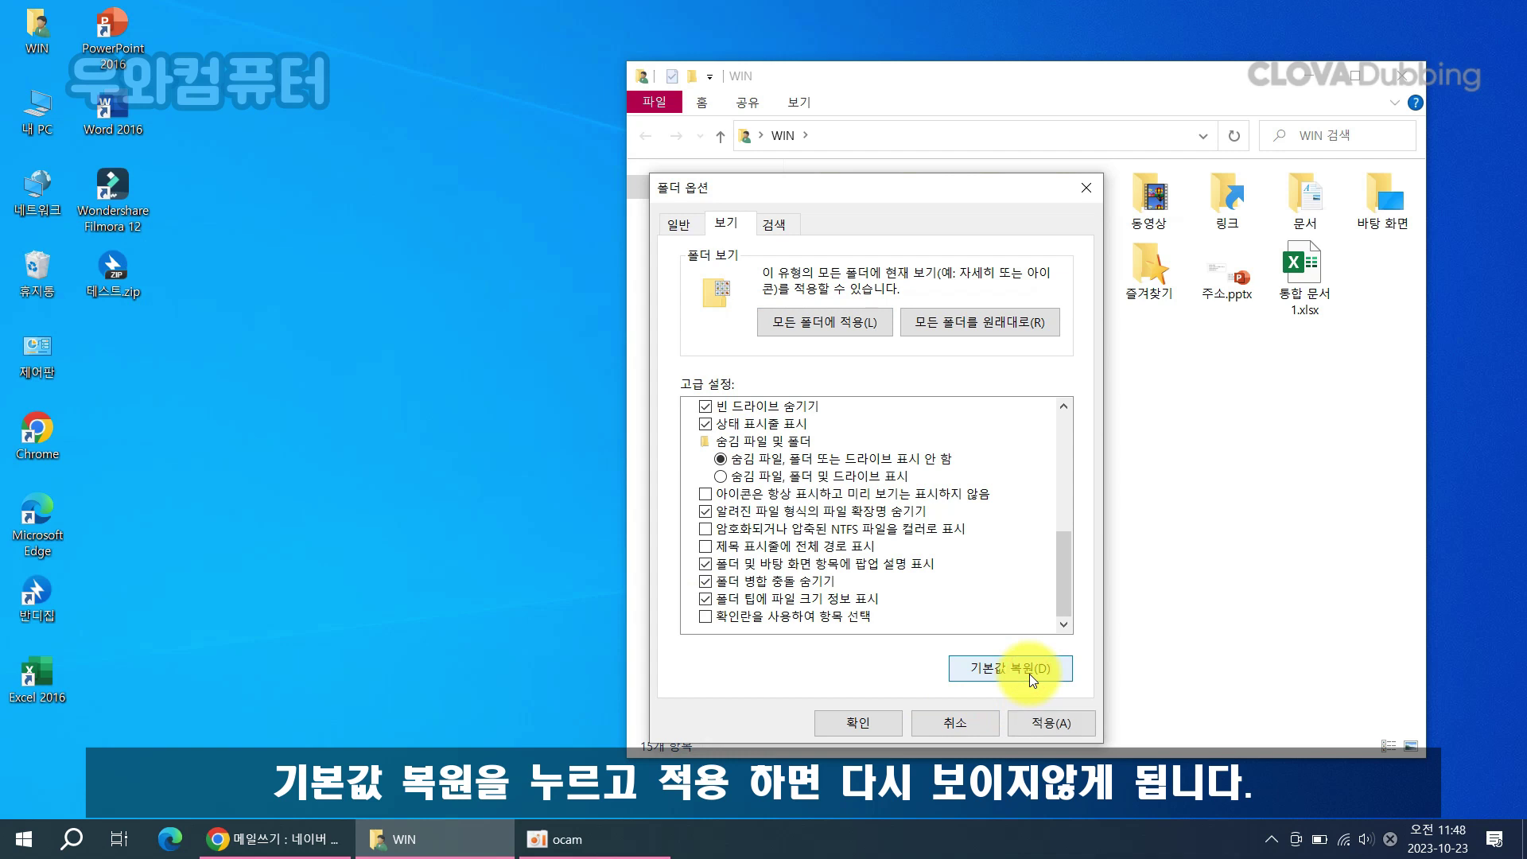
click(1045, 727)
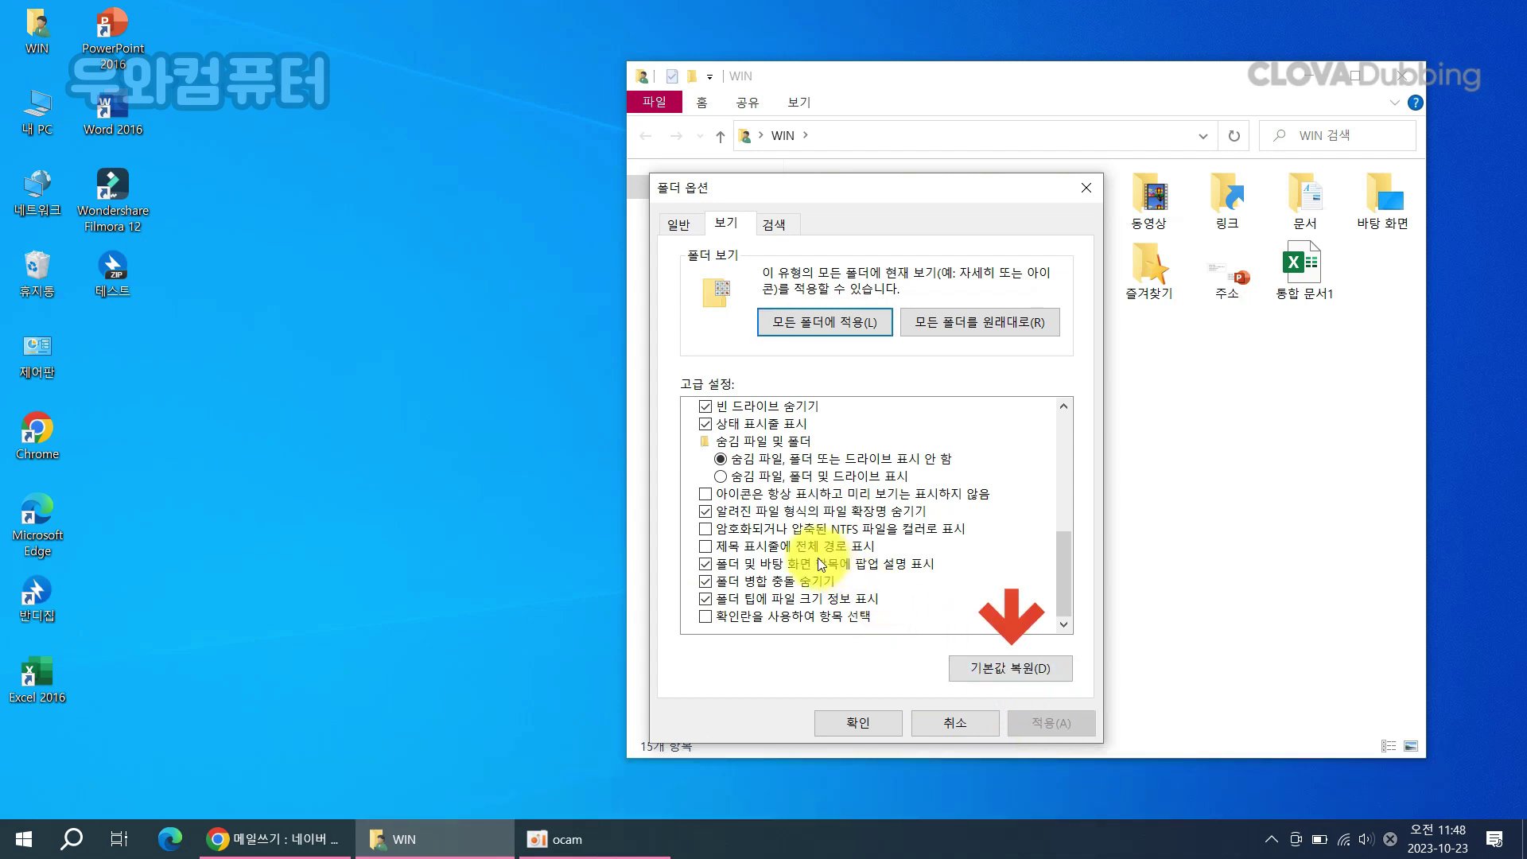
Step: Turn off hiding extensions for known file types again, apply it, and close the folder options and the WIN folder
click(702, 513)
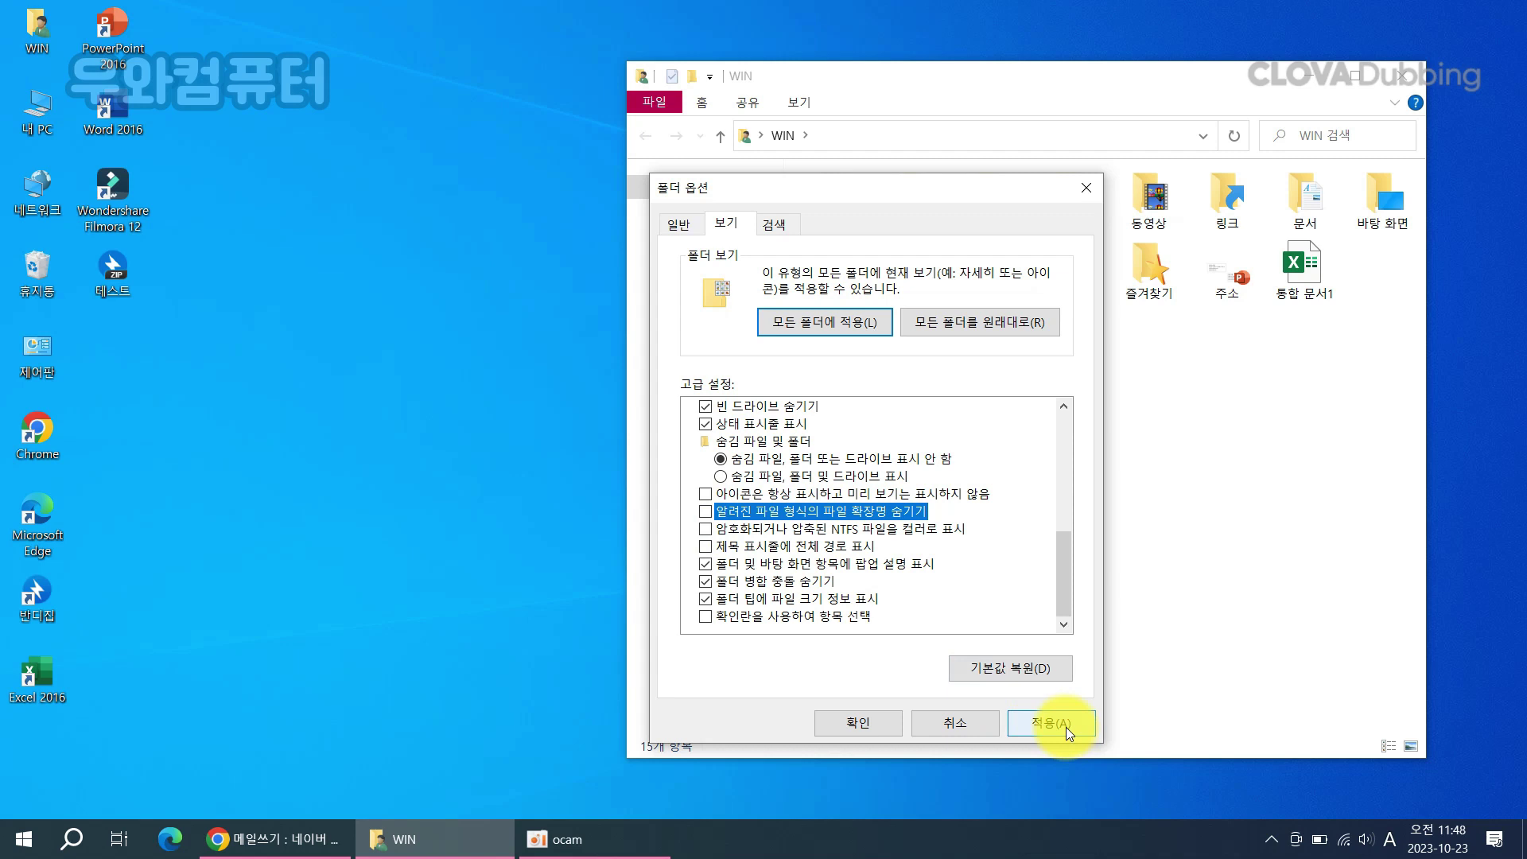
click(1066, 727)
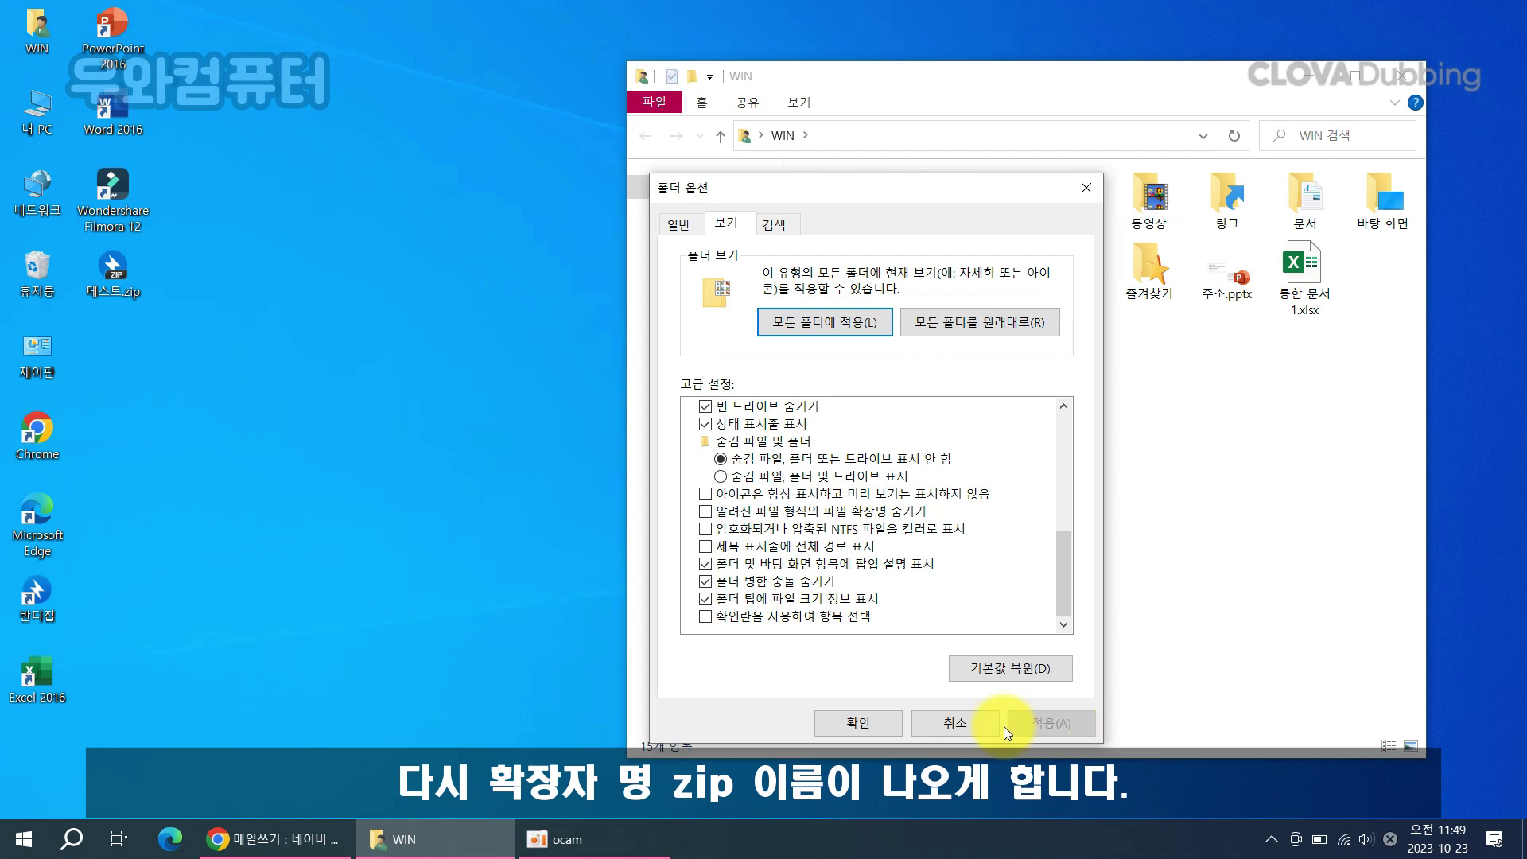
click(854, 725)
click(1401, 76)
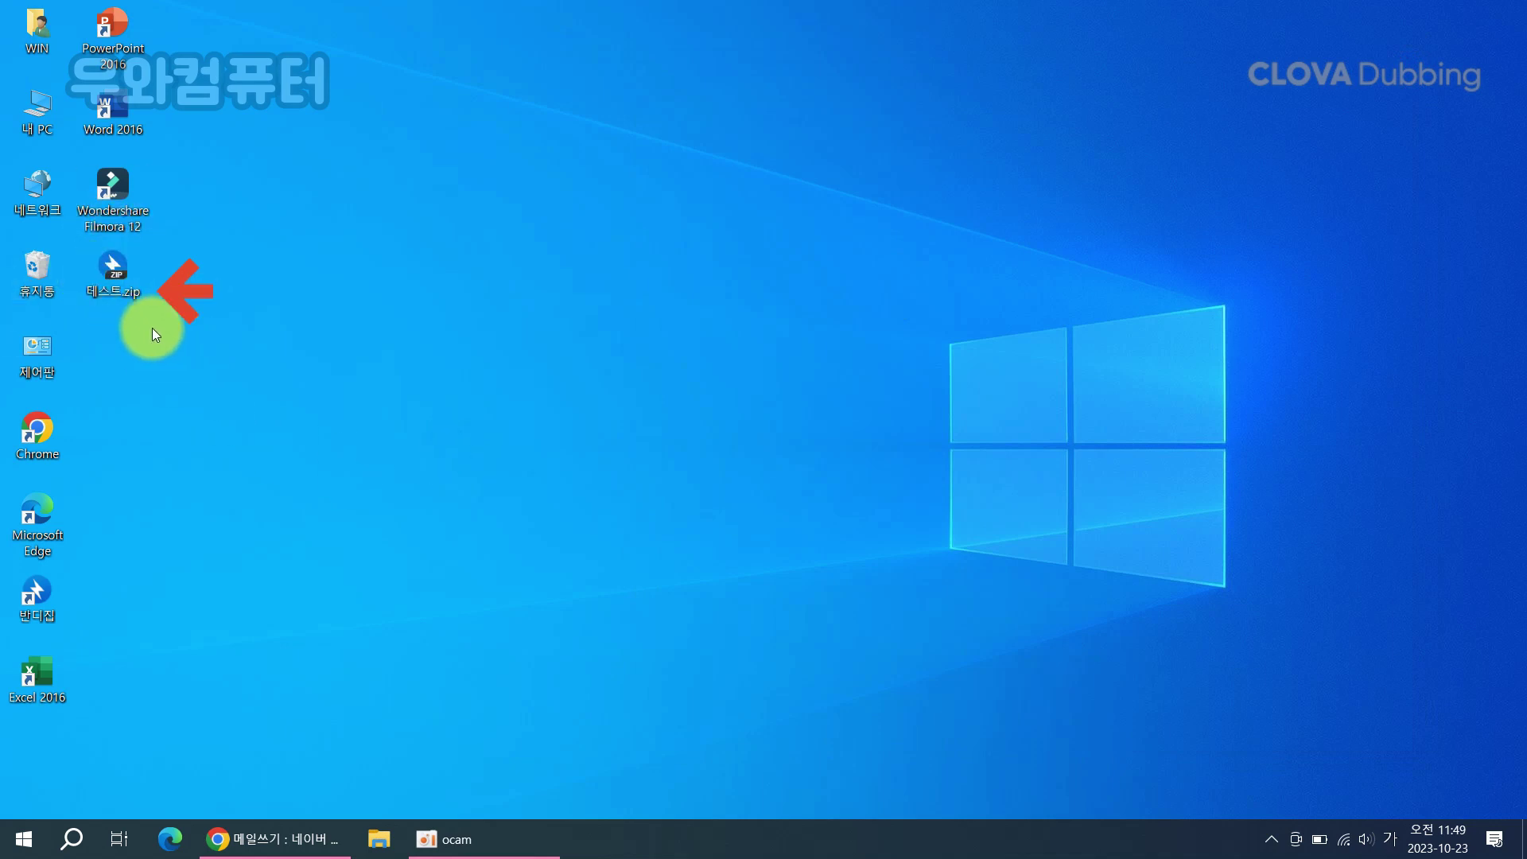
Step: Rename the desktop file 테스트.zip to 테스트.zi and accept the extension change
right_click(118, 273)
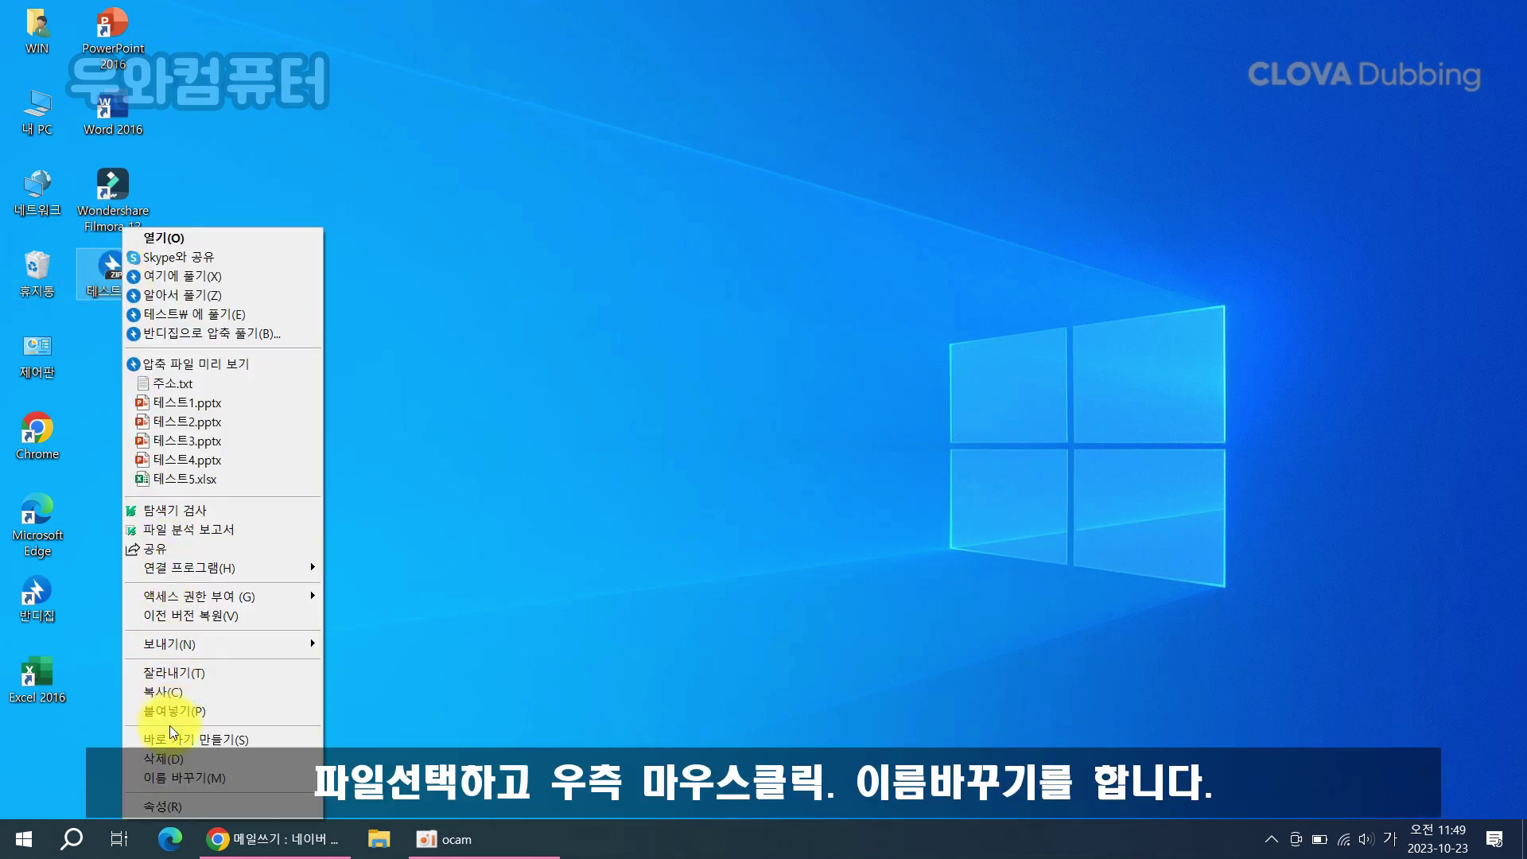
click(163, 778)
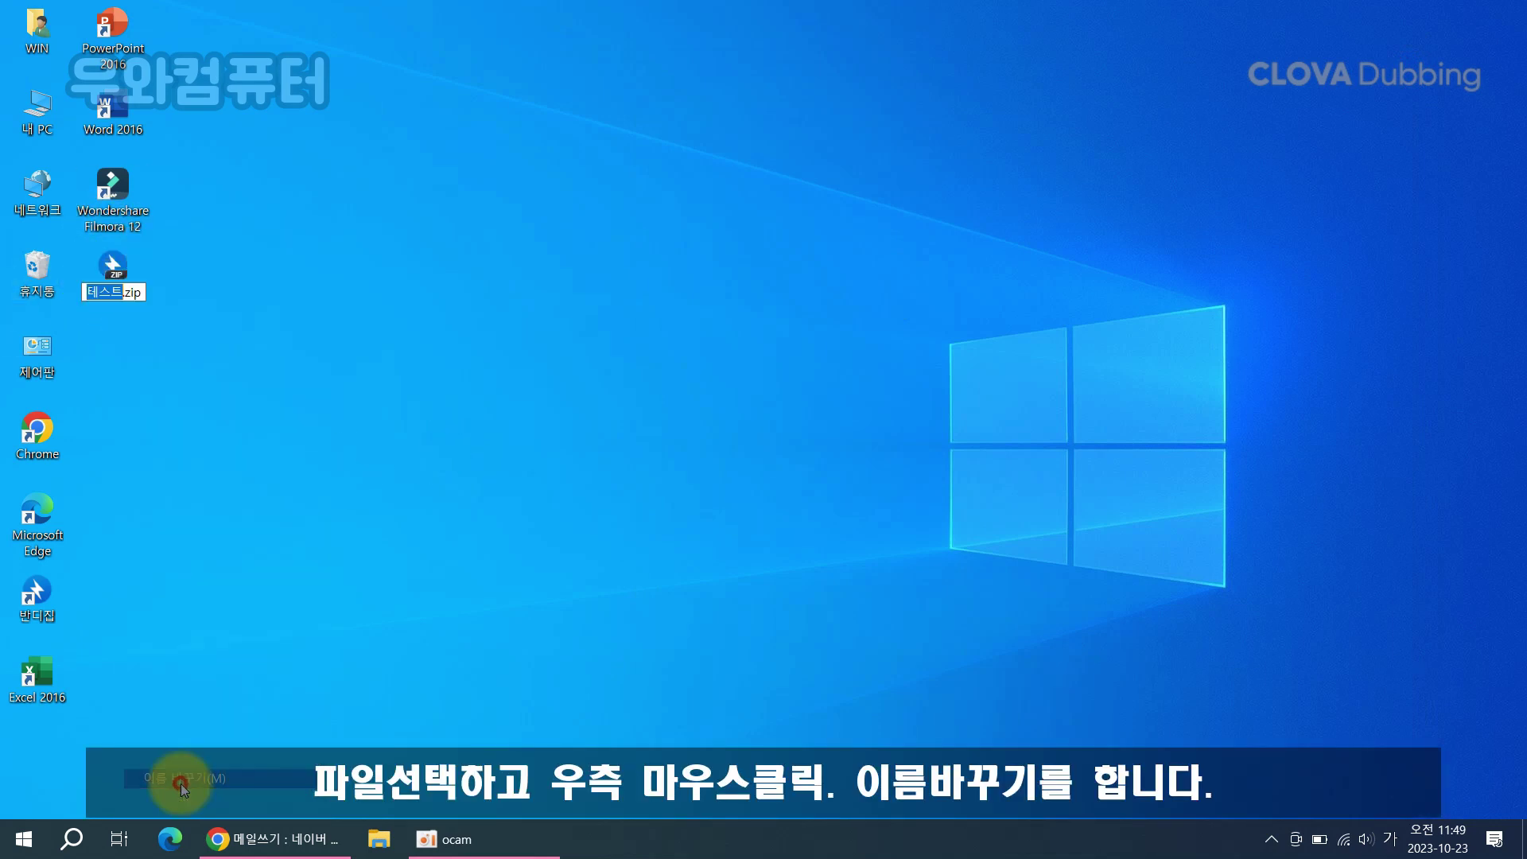
click(136, 295)
key(BackSpace)
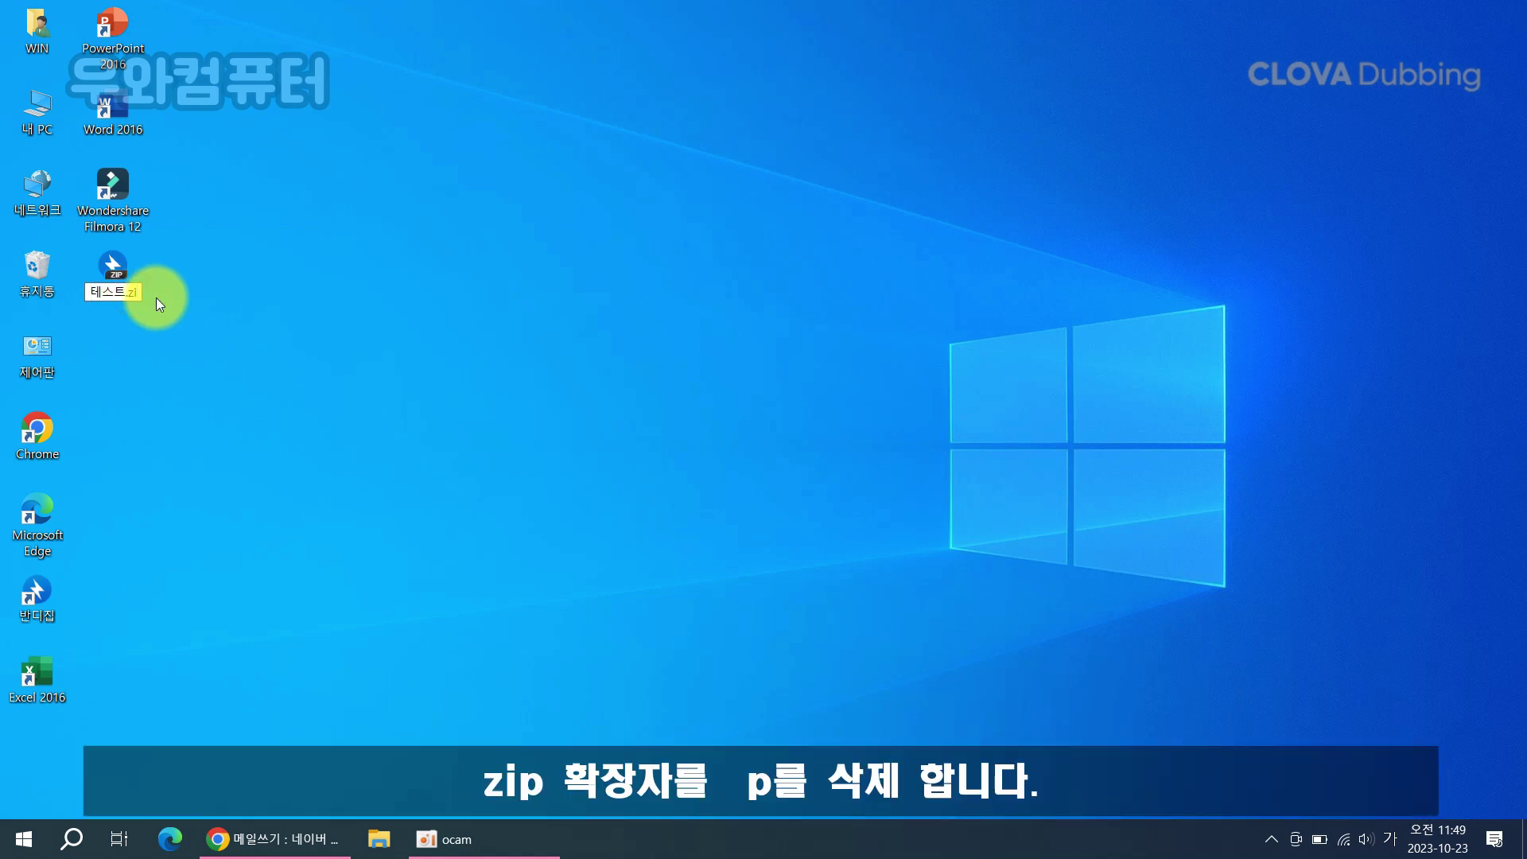
key(Return)
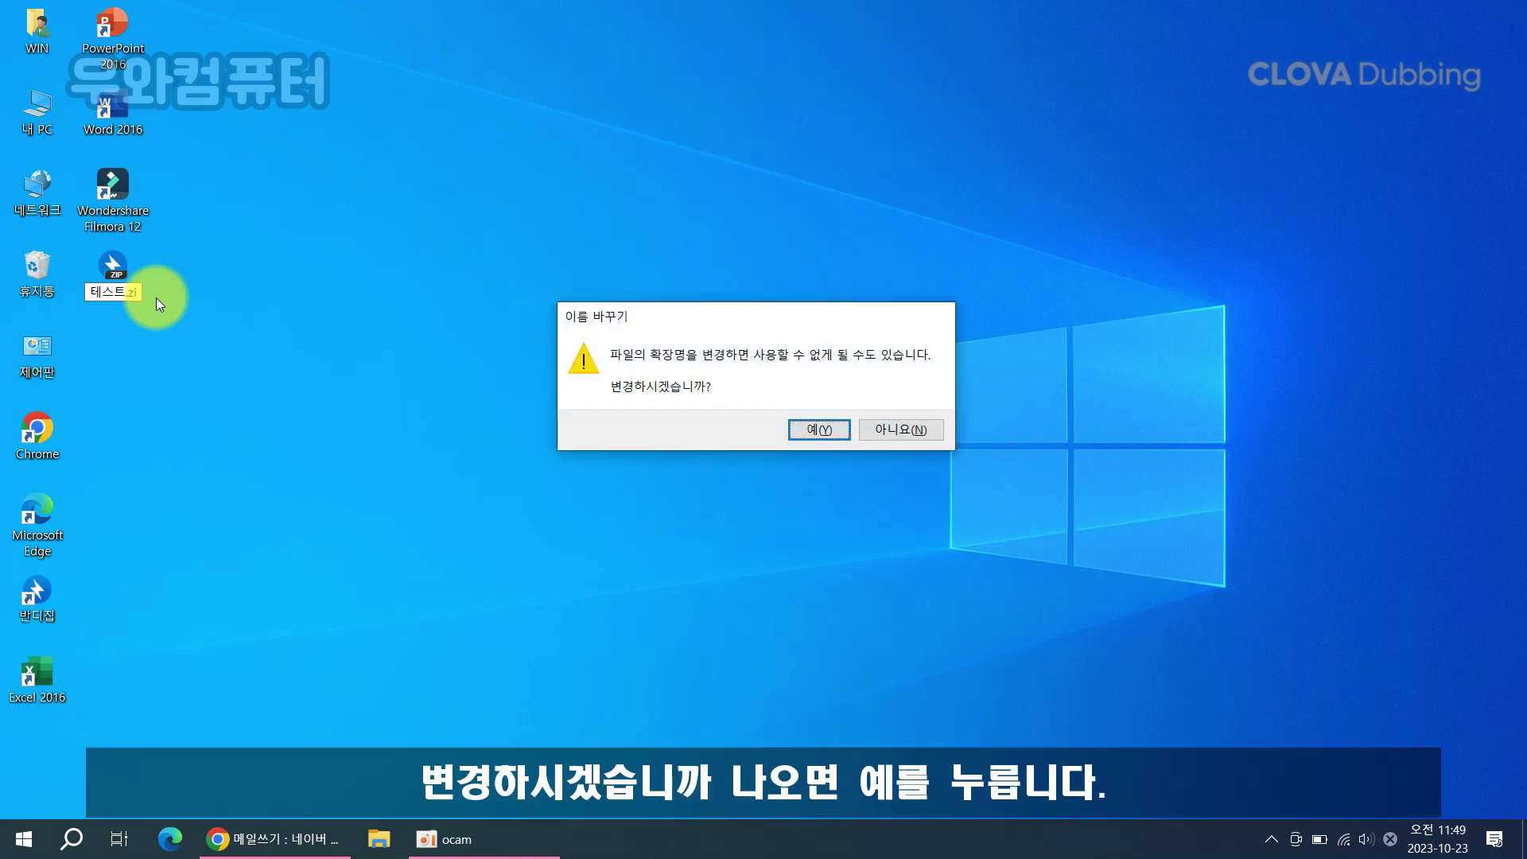
key(Return)
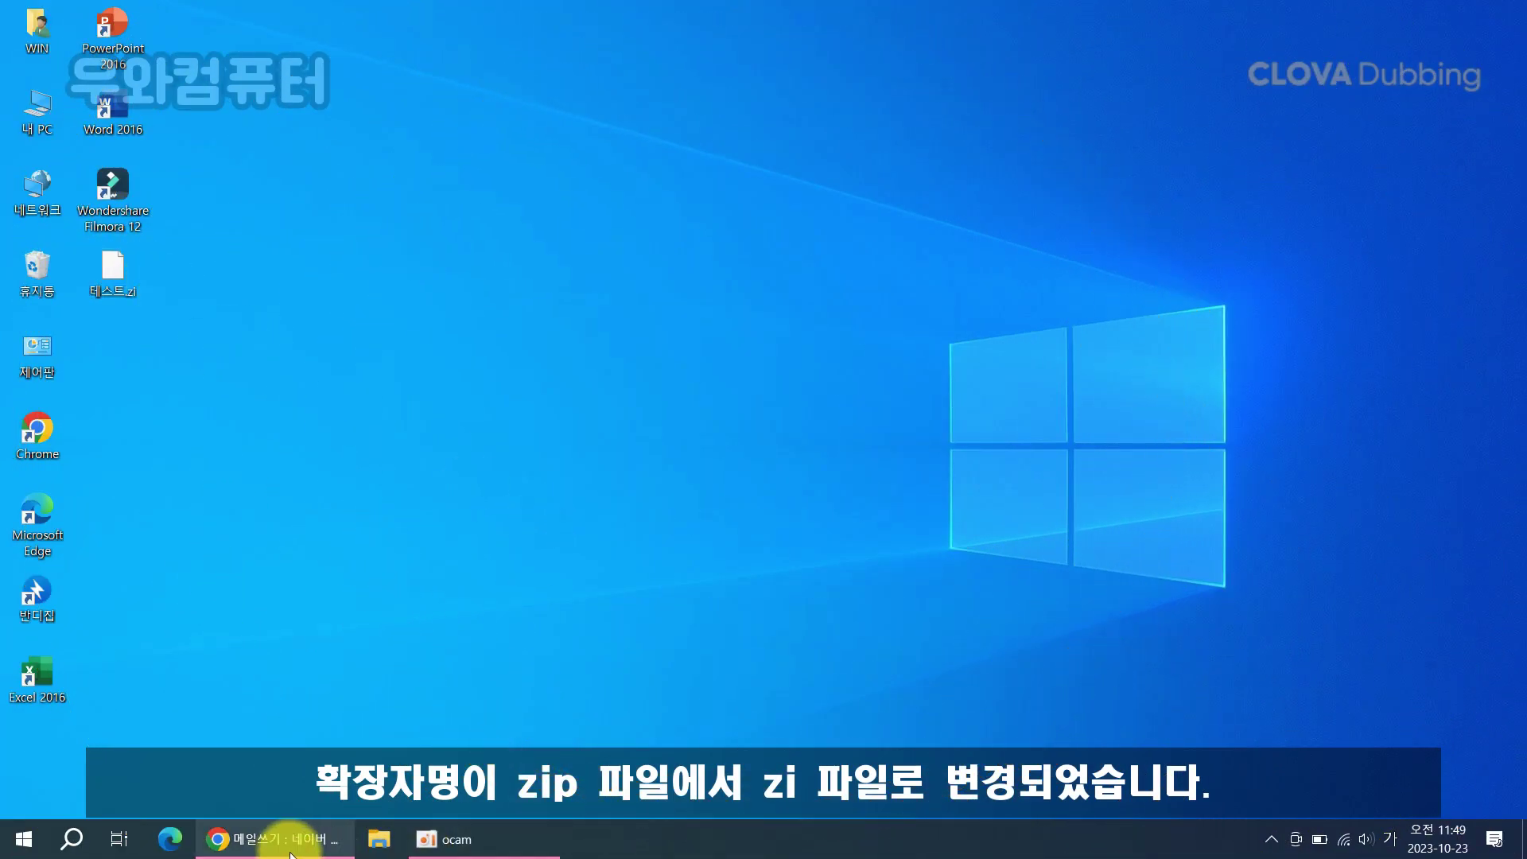
Step: Switch to the Naver Mail draft in Chrome, attach 테스트.zi from the PC and send the mail
click(274, 839)
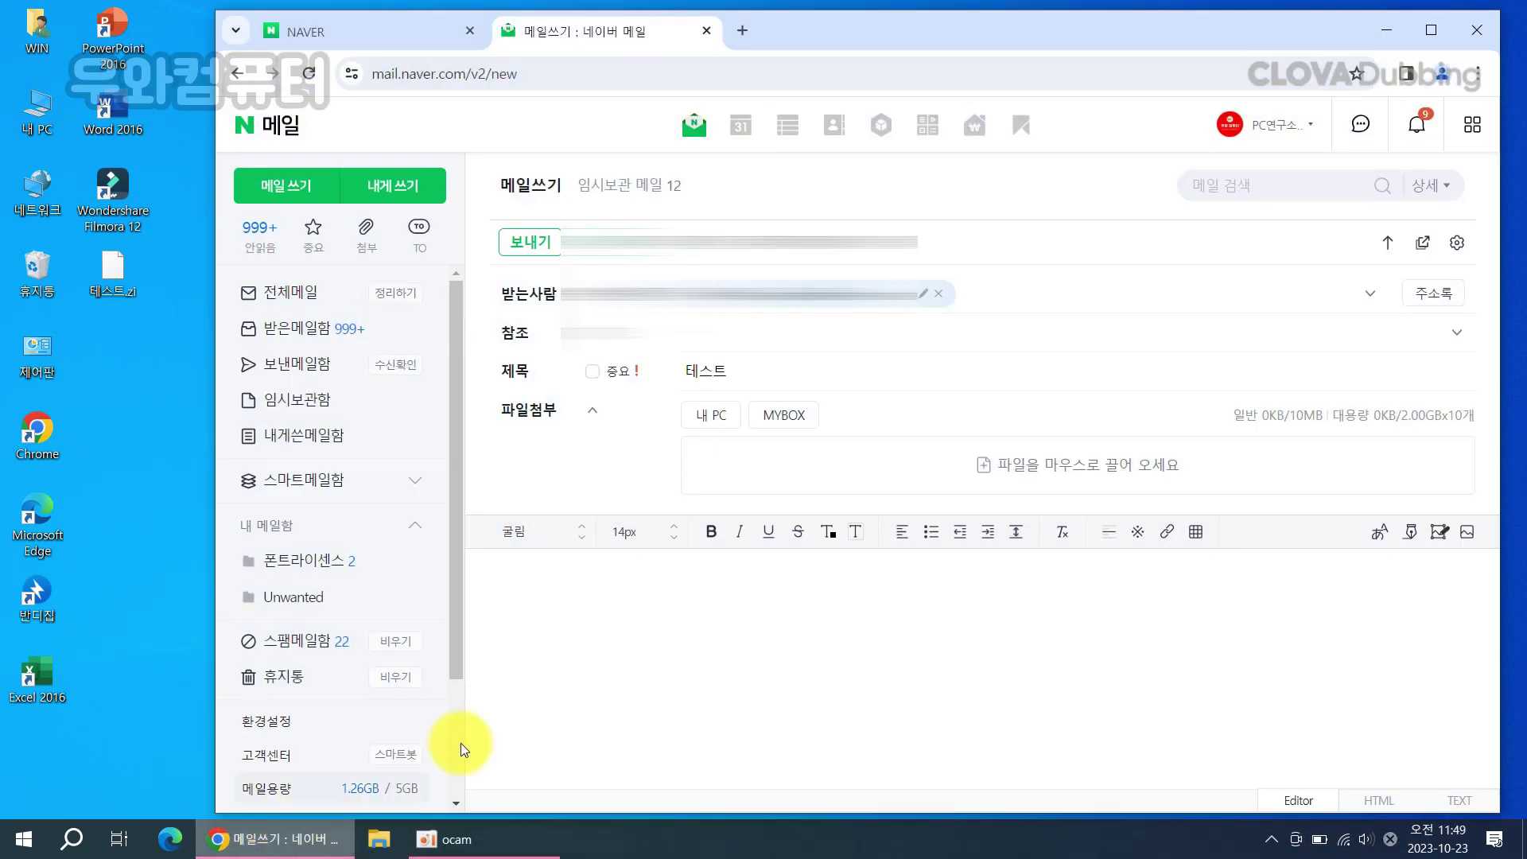
click(715, 421)
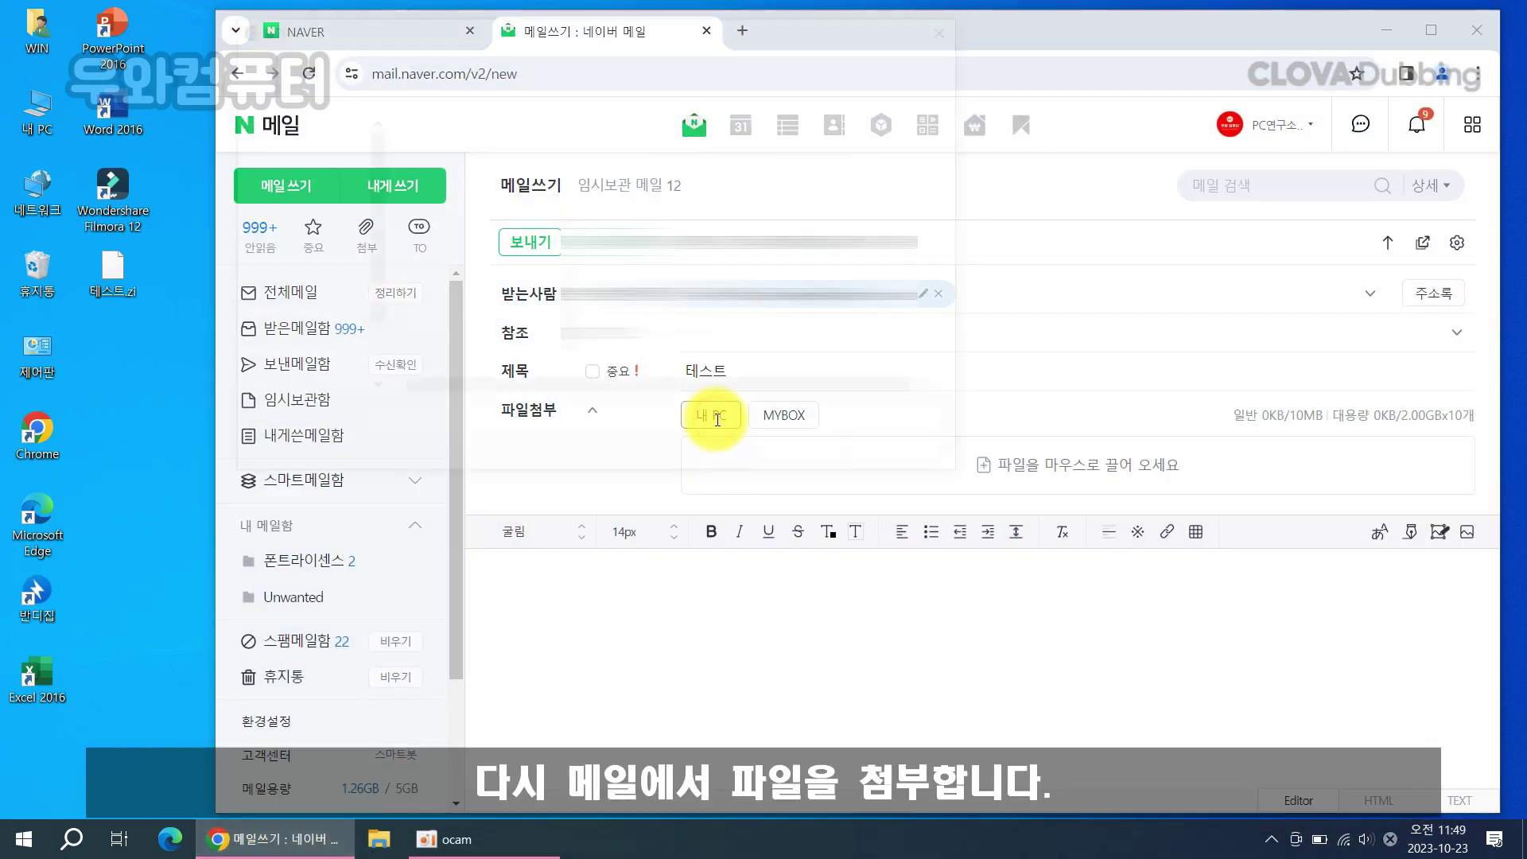
double_click(453, 242)
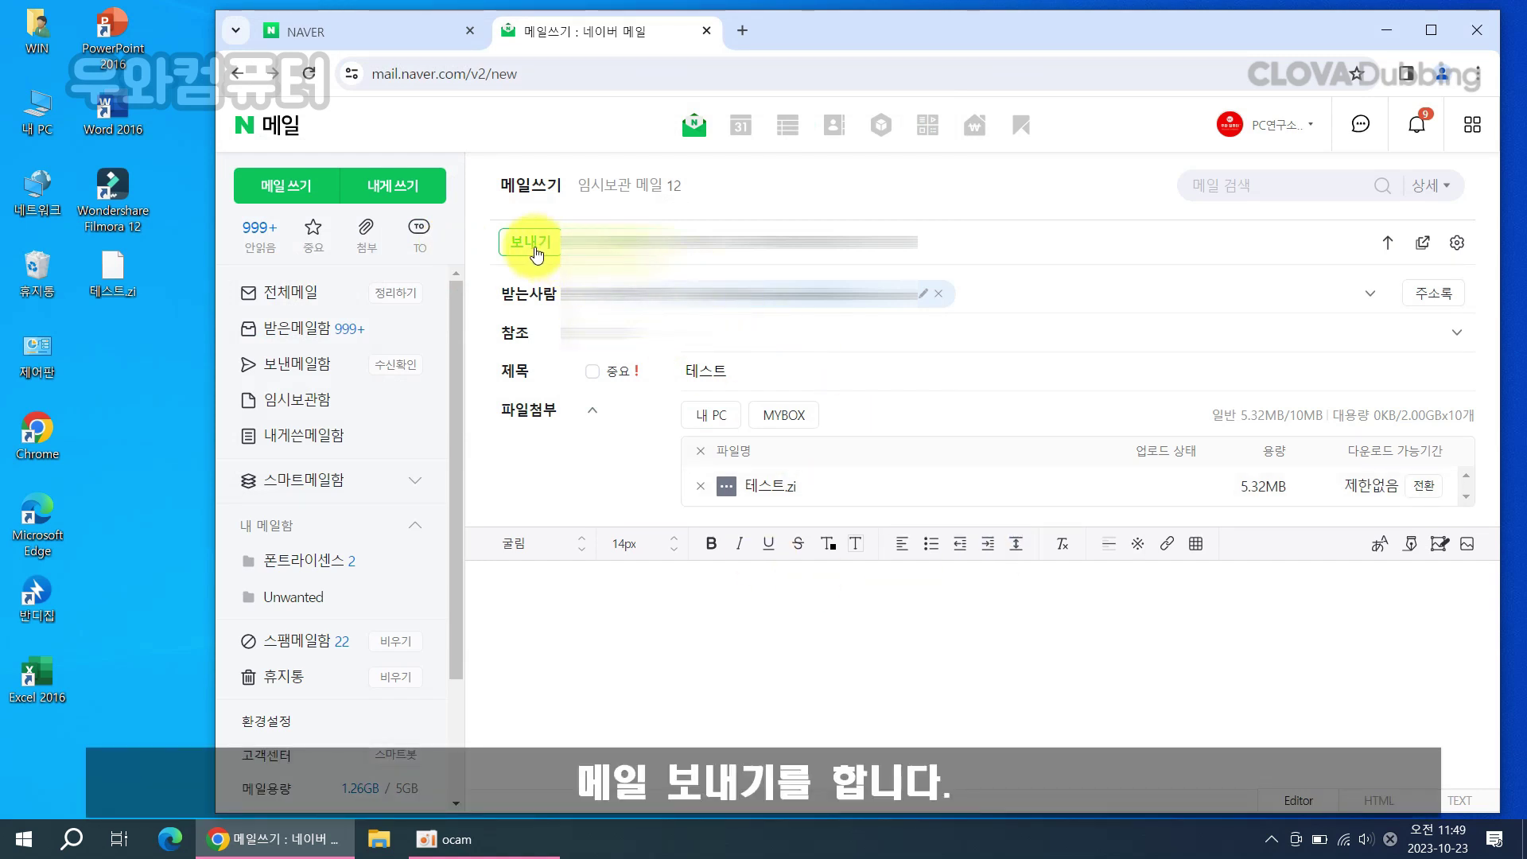
click(536, 251)
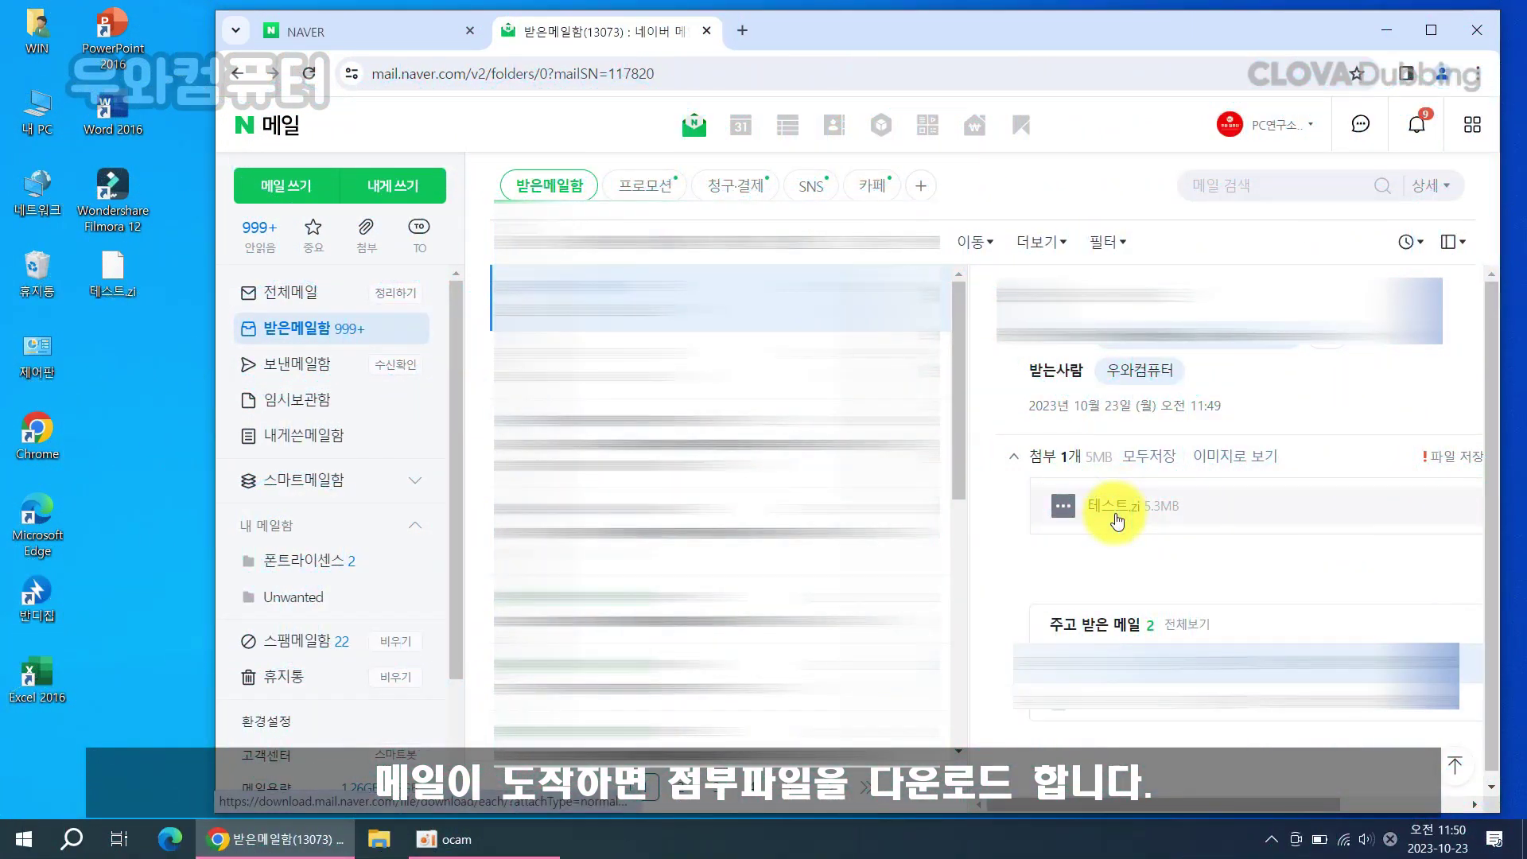
Step: Download the 테스트.zi attachment from the received mail, and rename the desktop file to 테스트.zip, accepting the extension change
click(1111, 509)
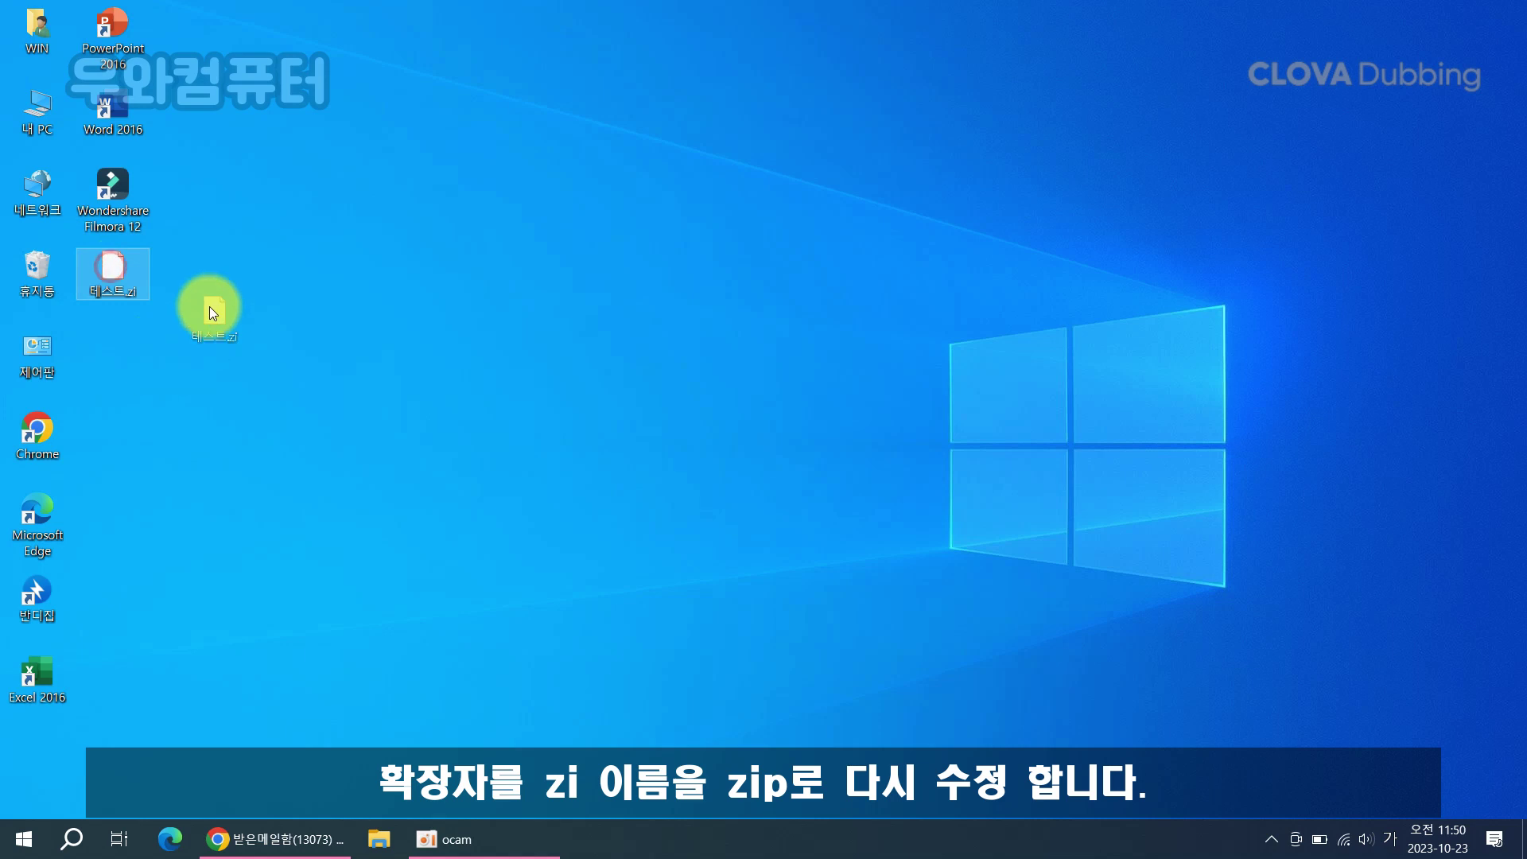
drag(212, 309, 117, 278)
right_click(117, 278)
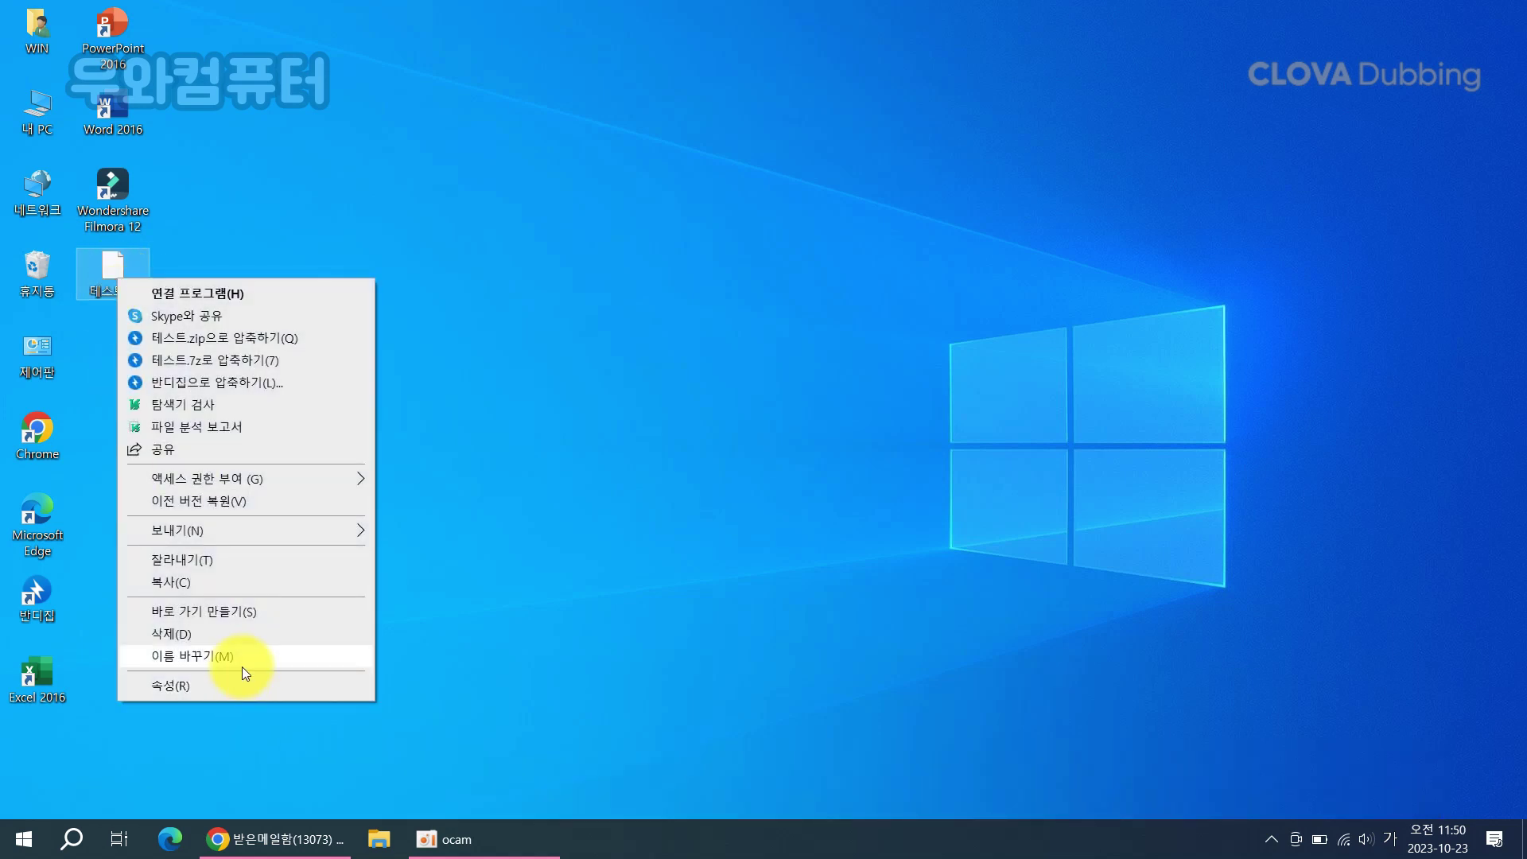
click(243, 661)
click(140, 292)
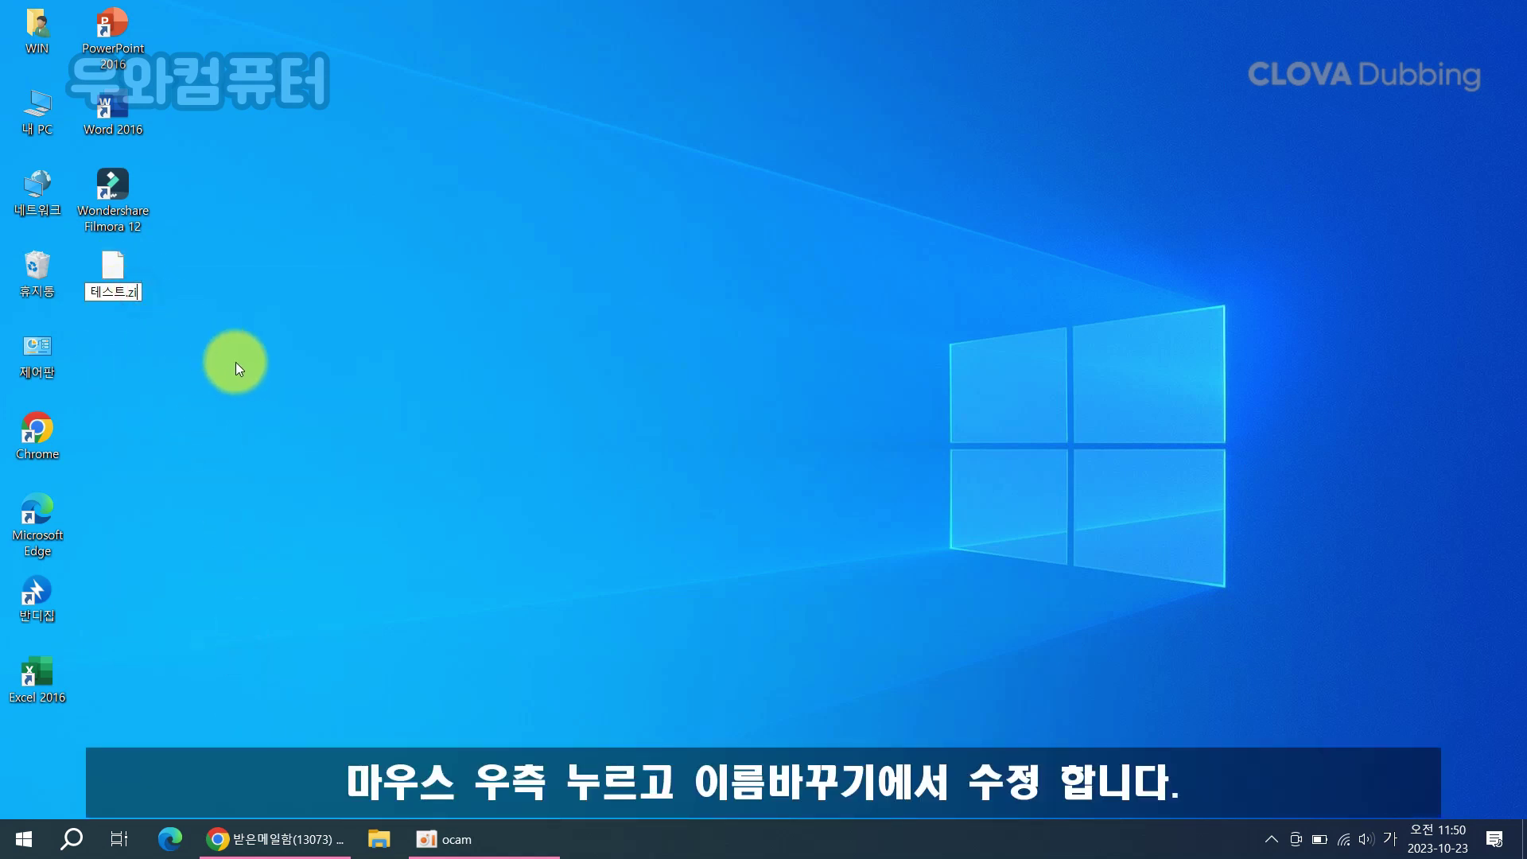
key(Hangul)
text(p)
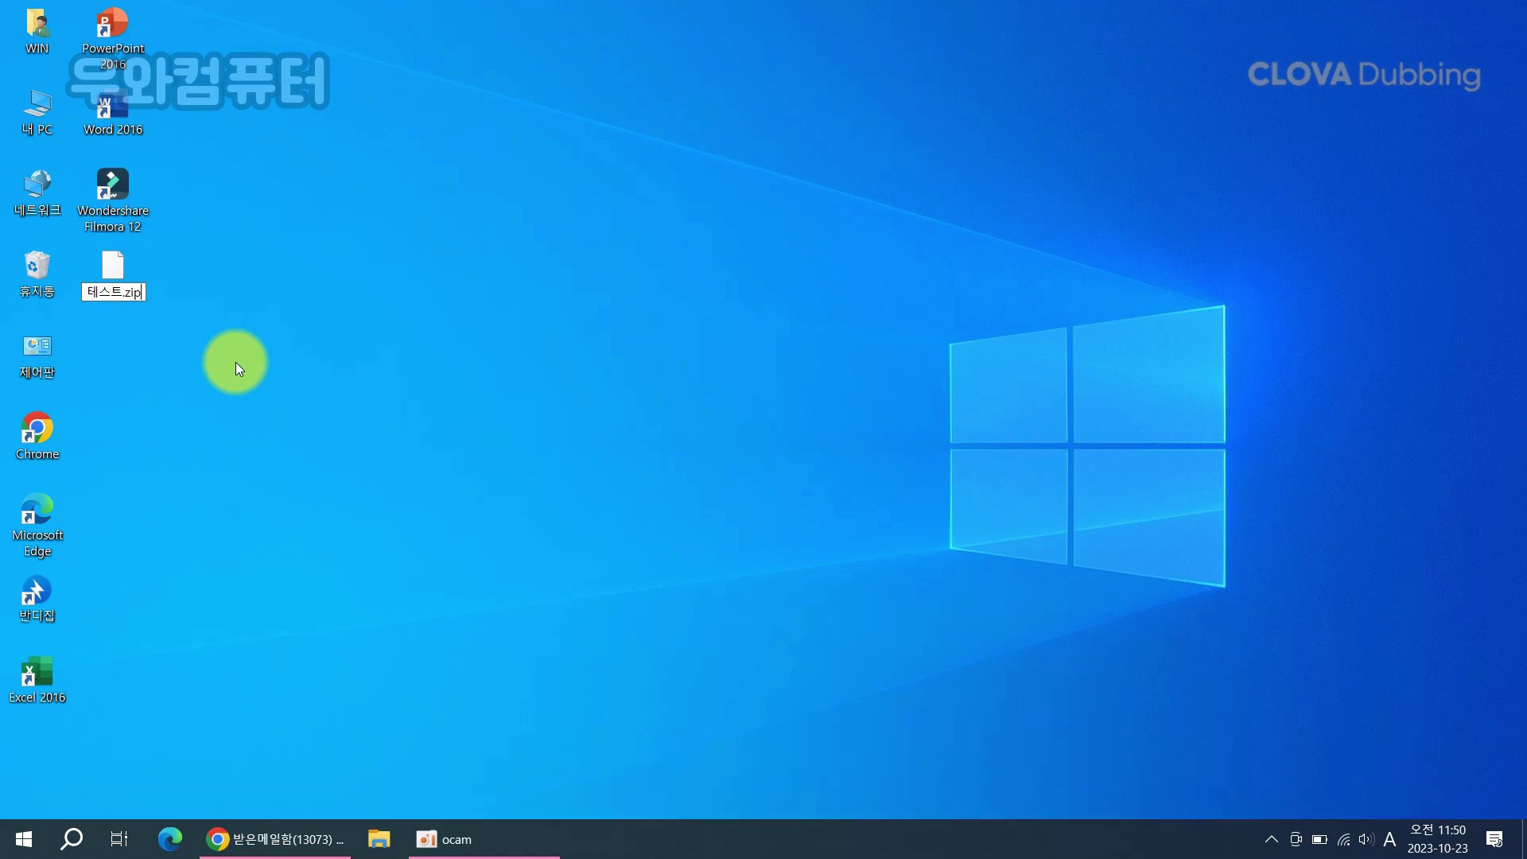
key(Return)
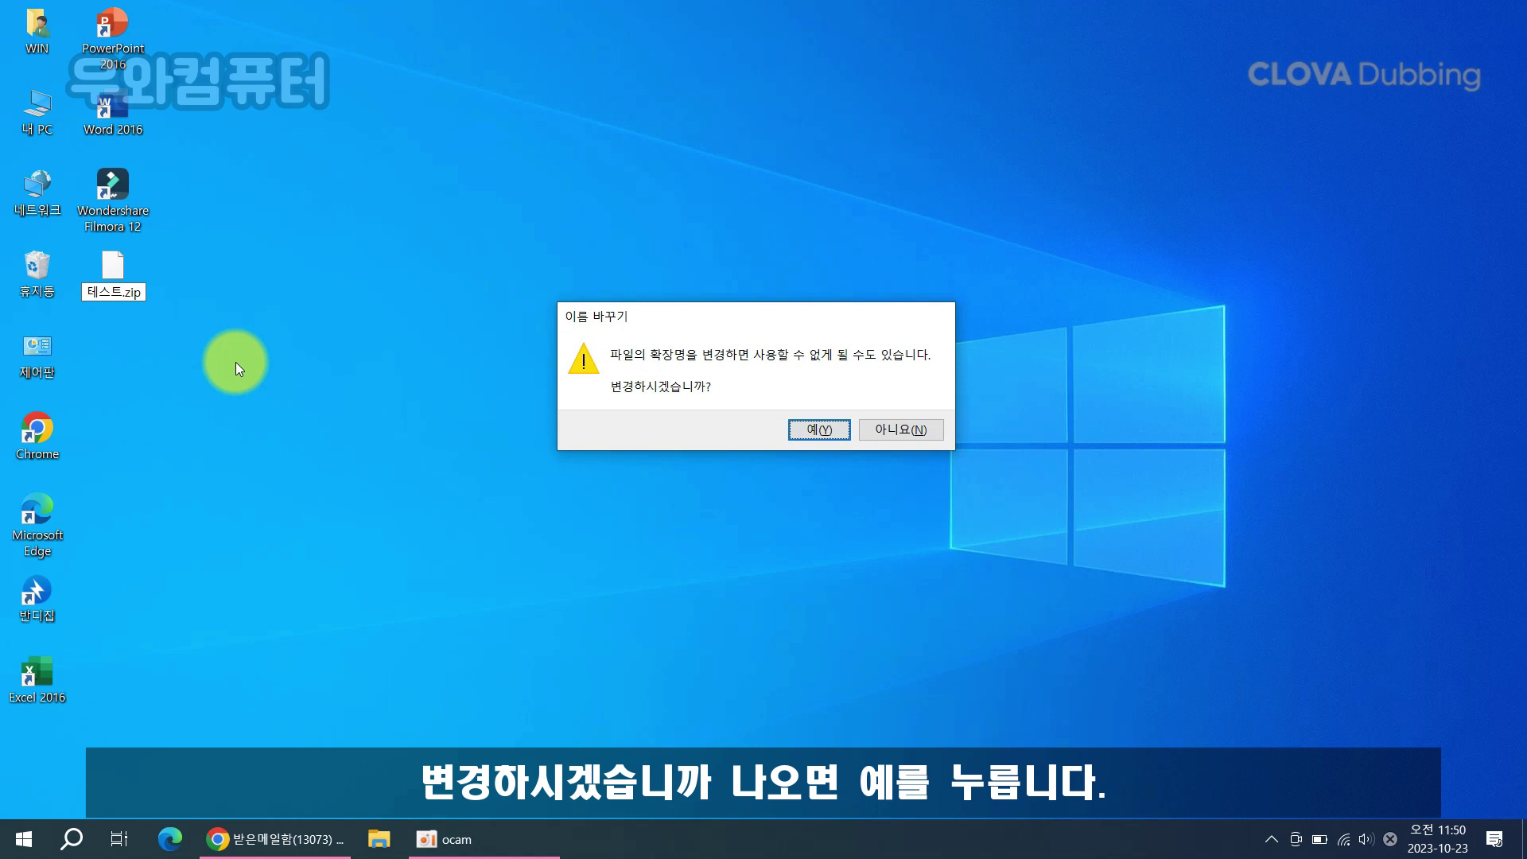
click(816, 430)
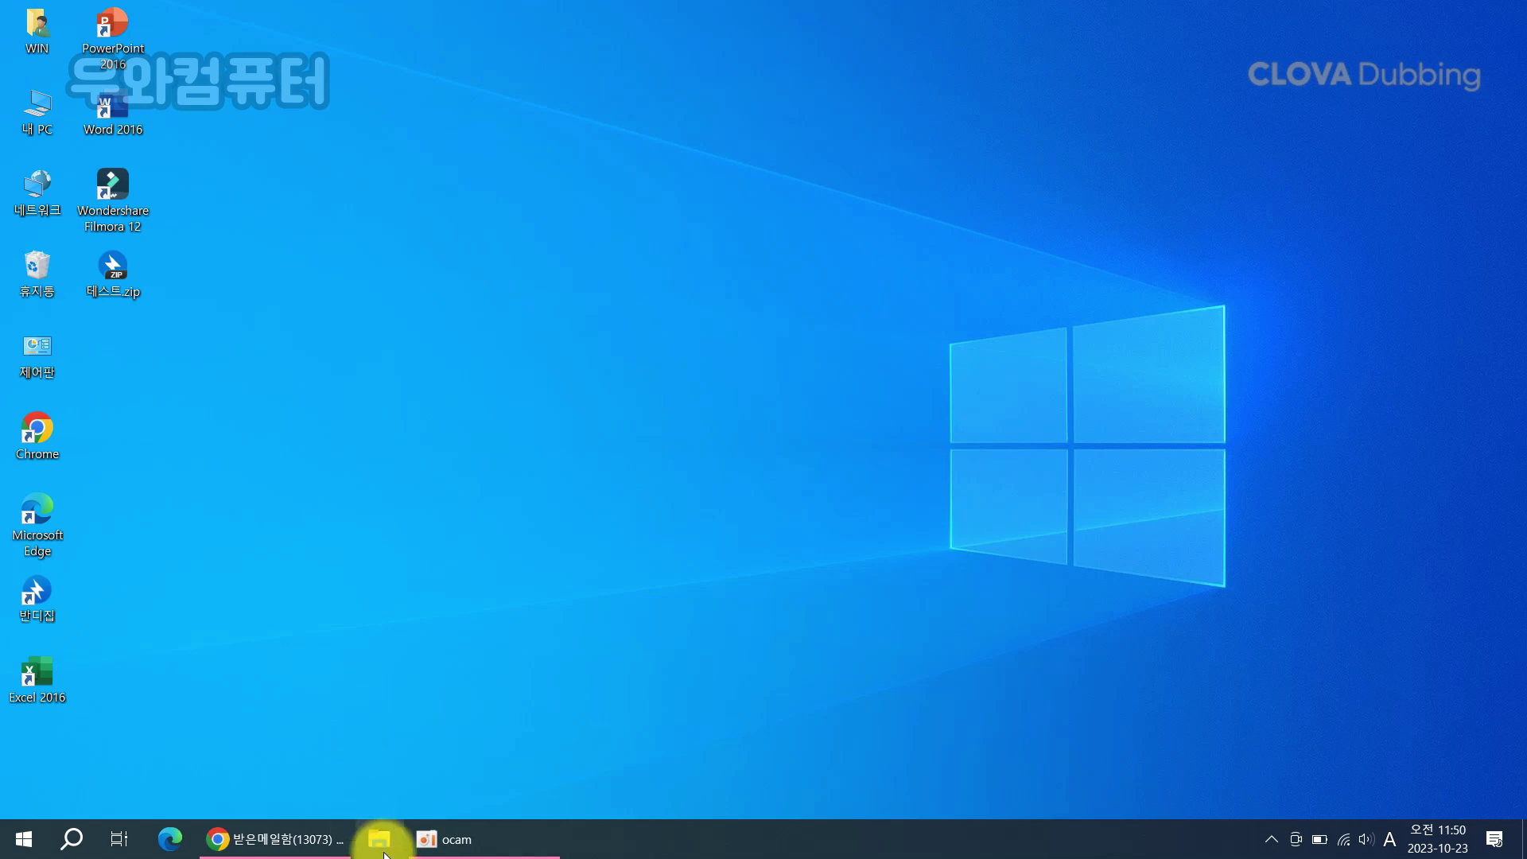
Step: From the WIN folder, restore the advanced folder view settings to their defaults, apply them, and close the folder options and the folder
double_click(36, 23)
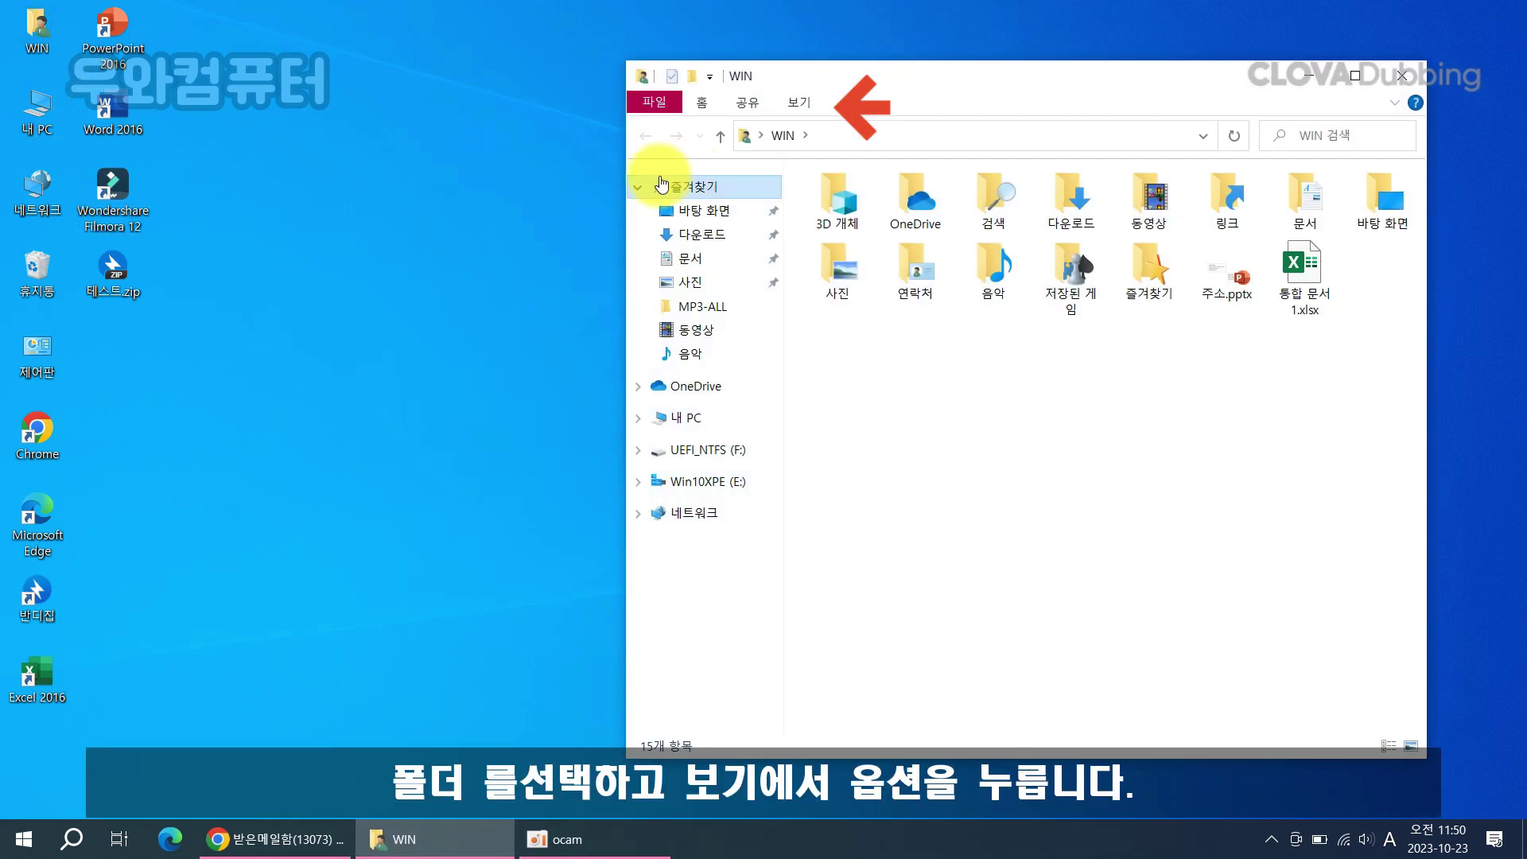
click(793, 103)
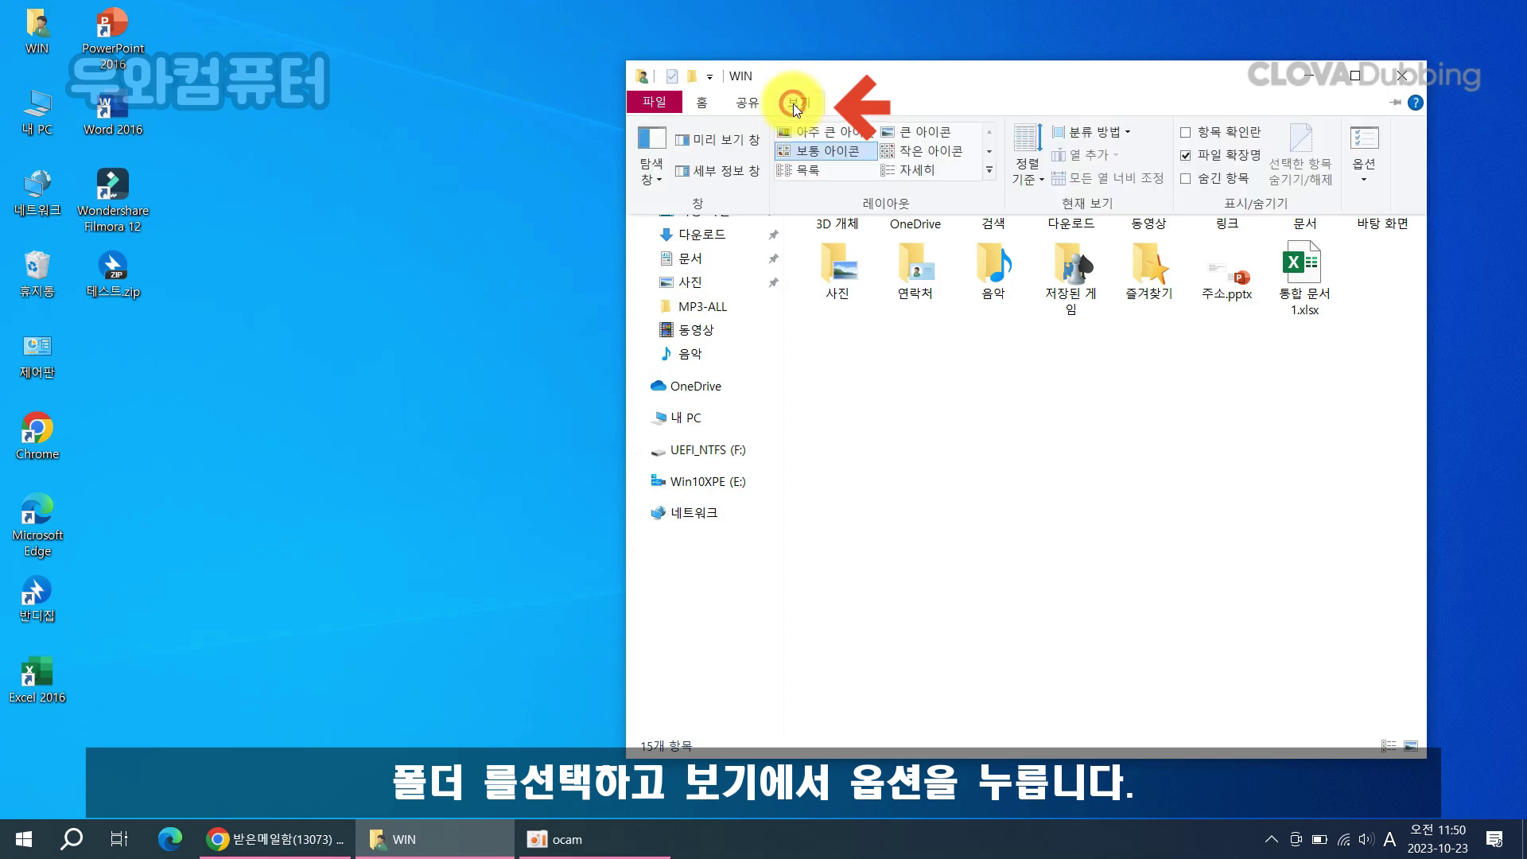
click(1363, 145)
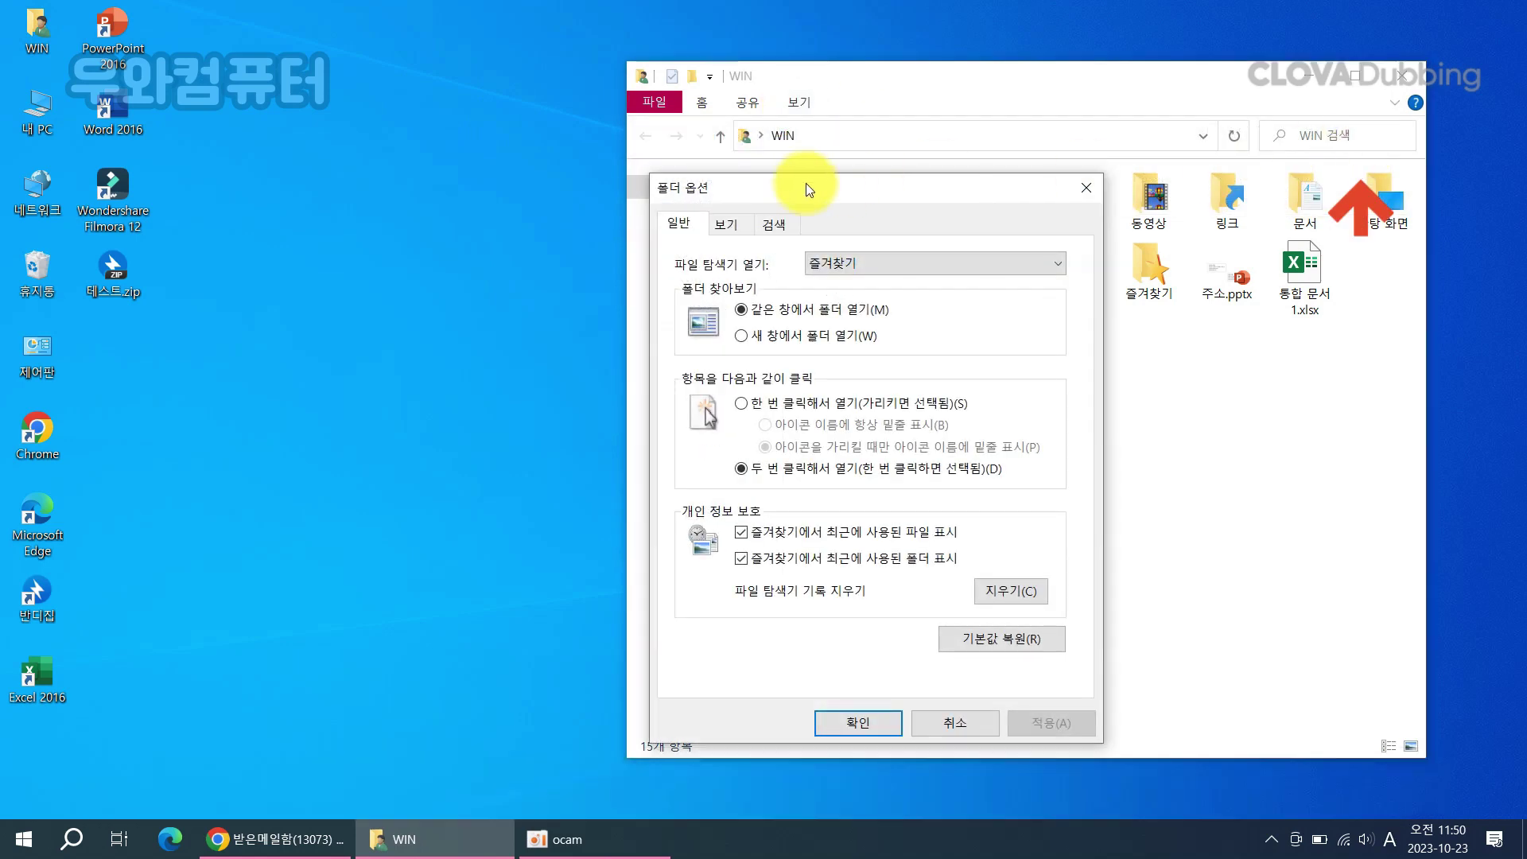
click(724, 226)
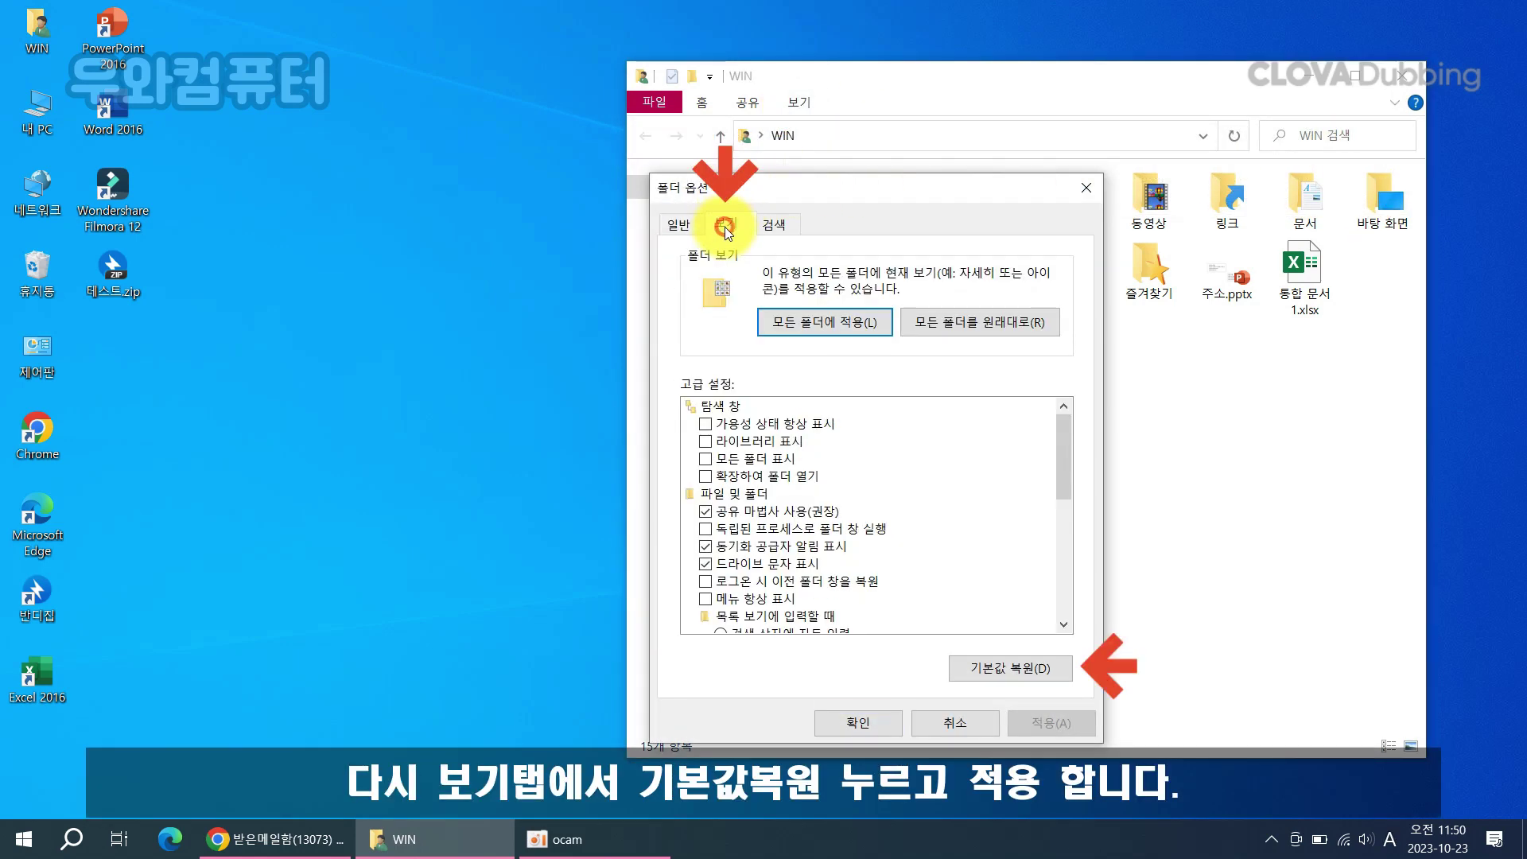
click(1032, 668)
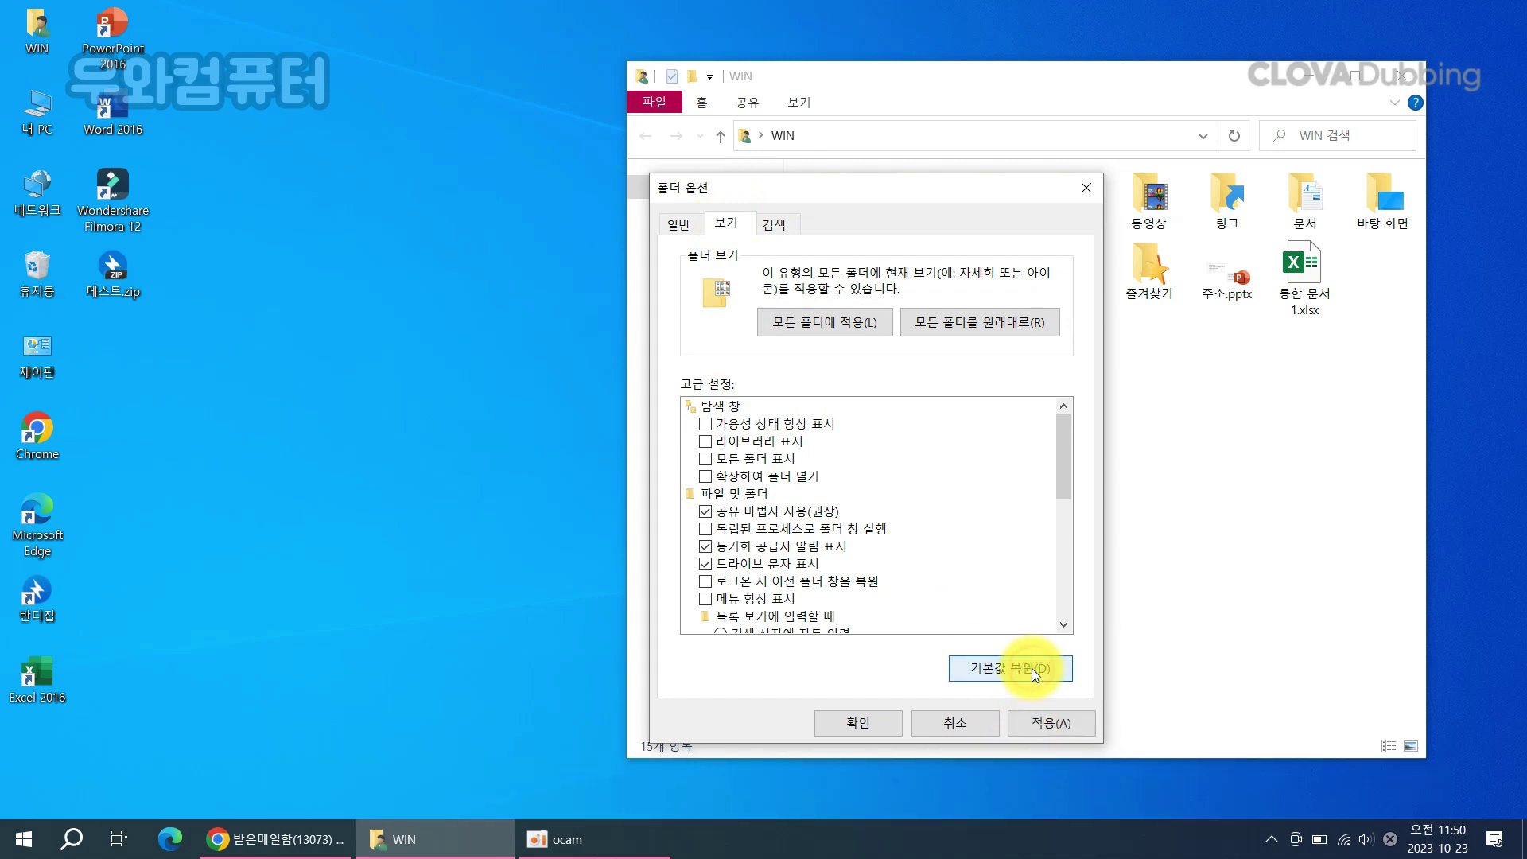
click(1051, 723)
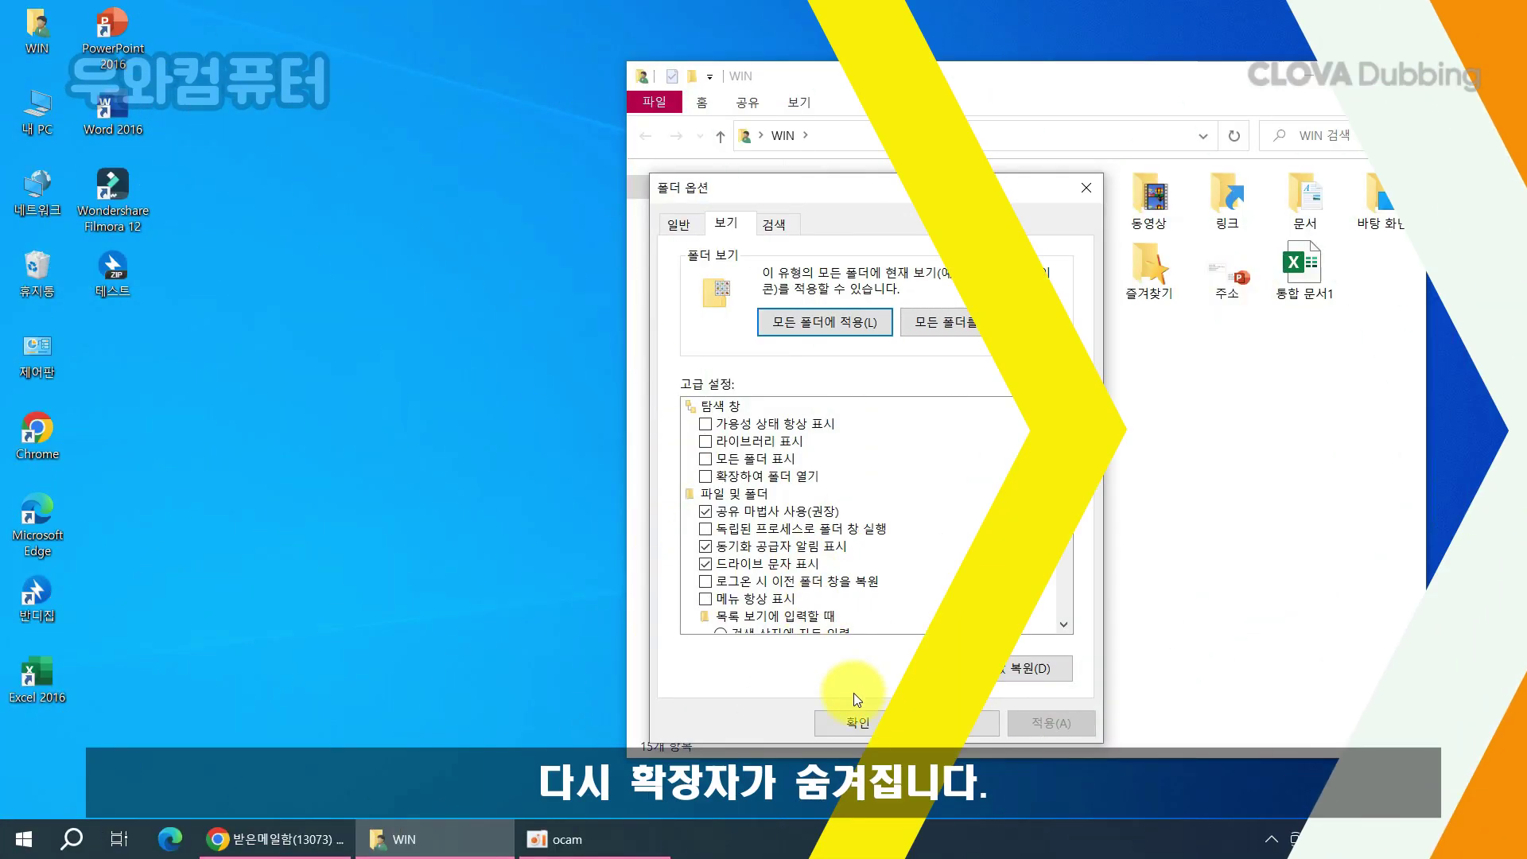
click(859, 723)
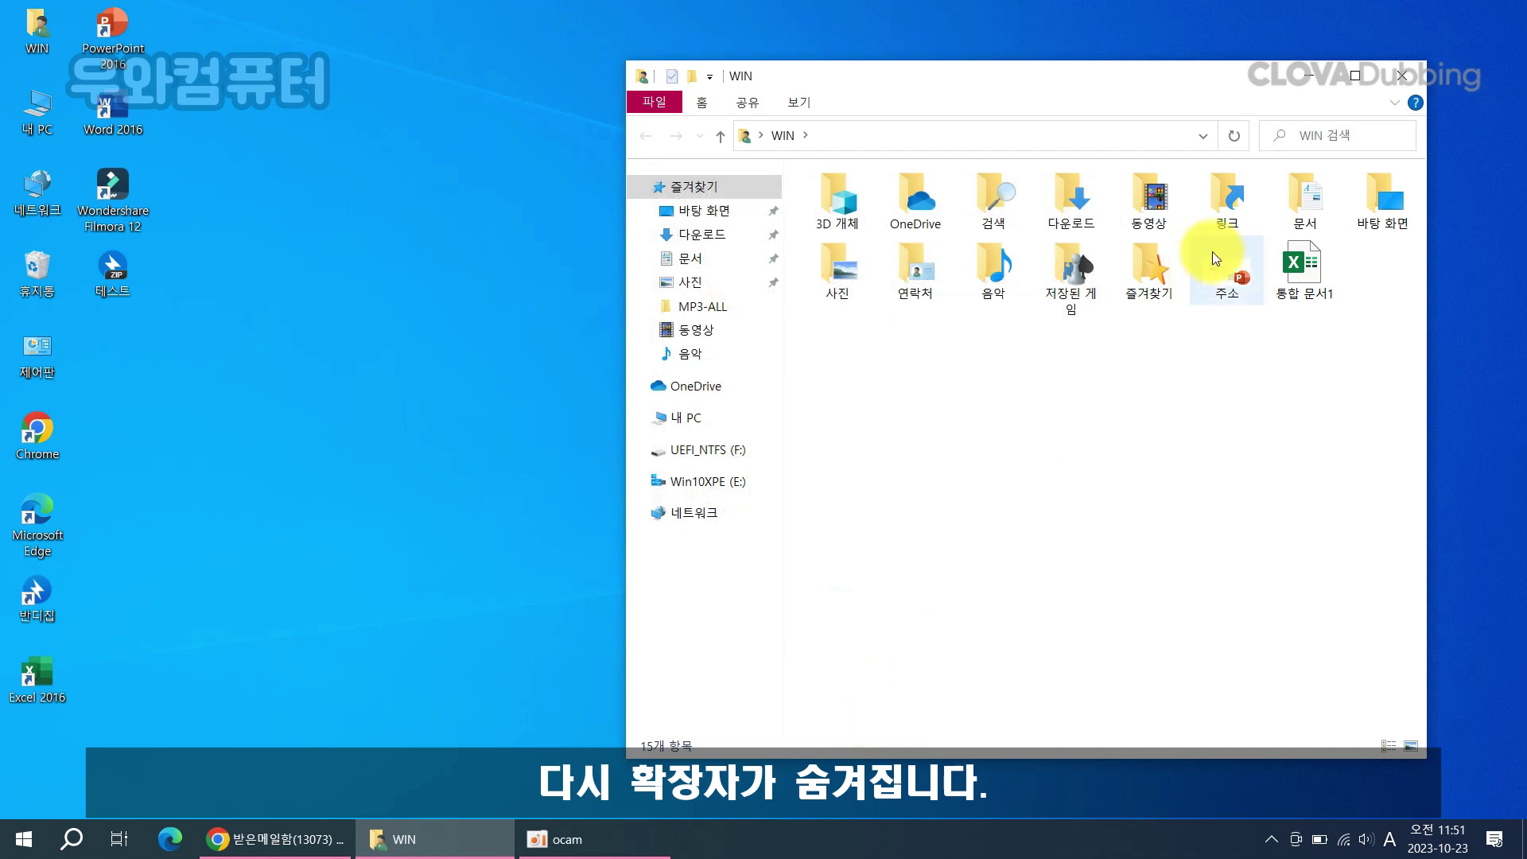
click(1390, 83)
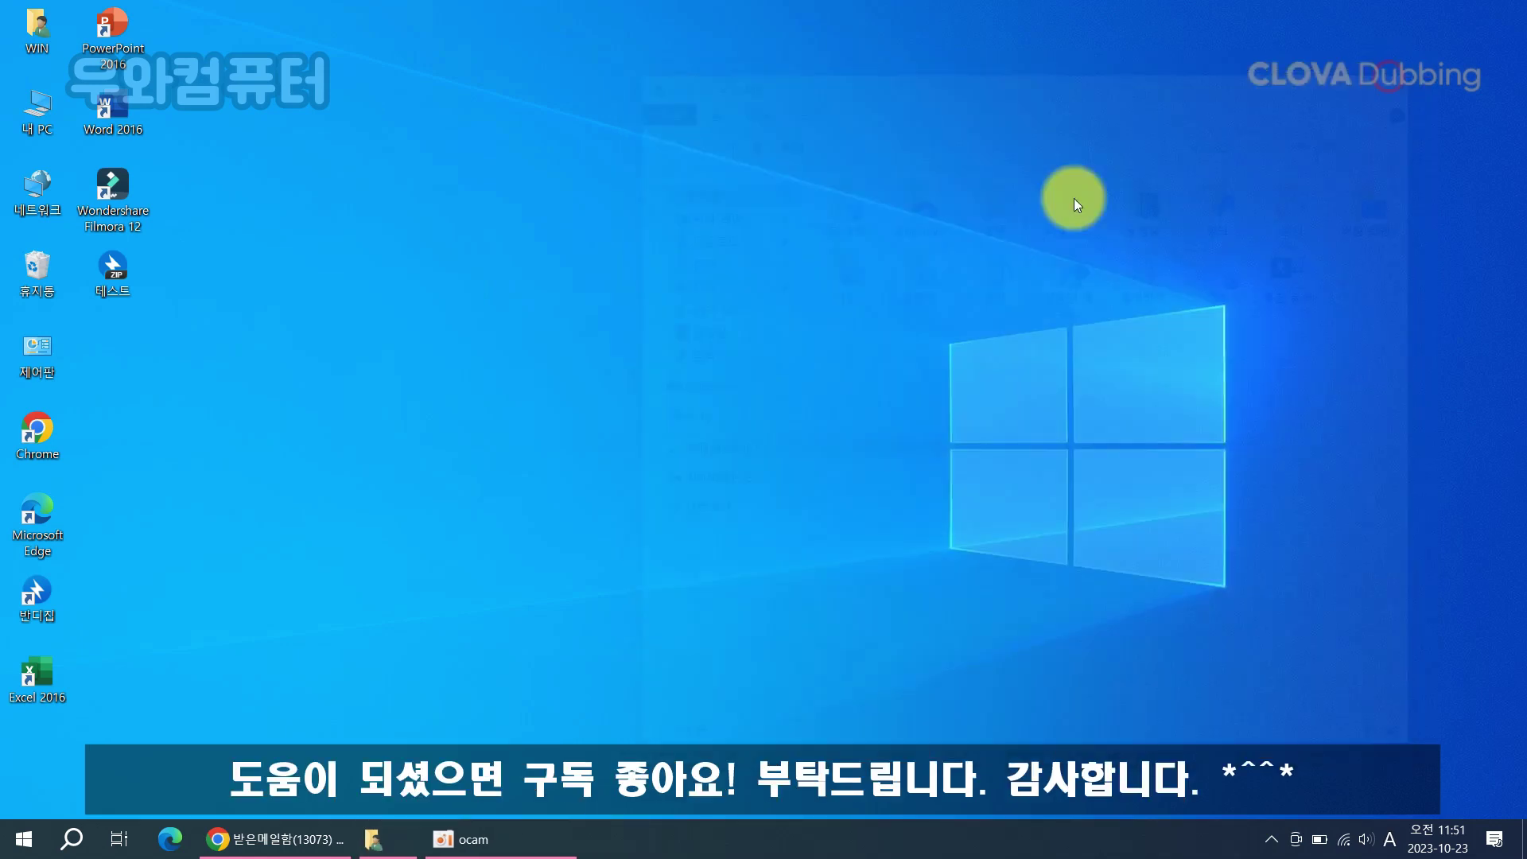